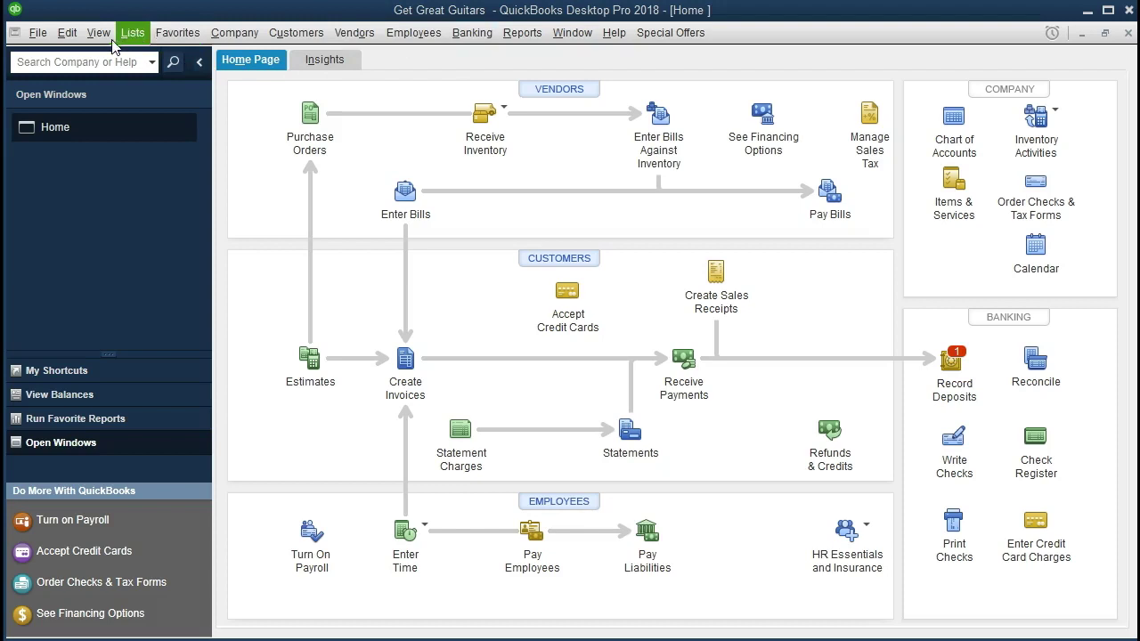
# Step: Show the open window list and bring up the company's home page
pyautogui.click(38, 35)
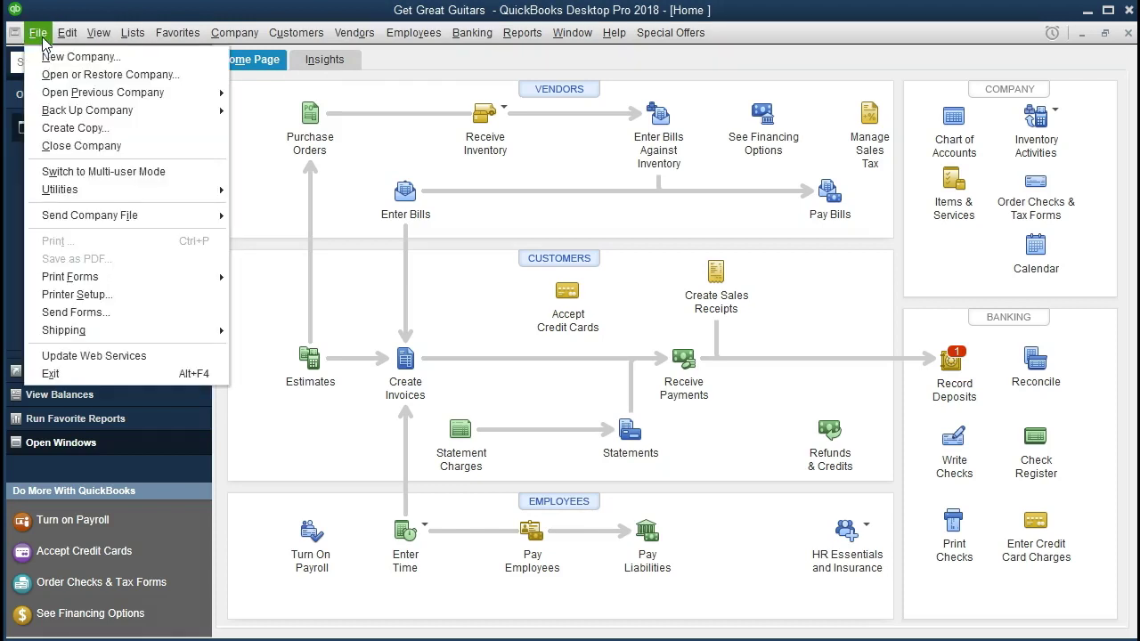
pyautogui.click(42, 40)
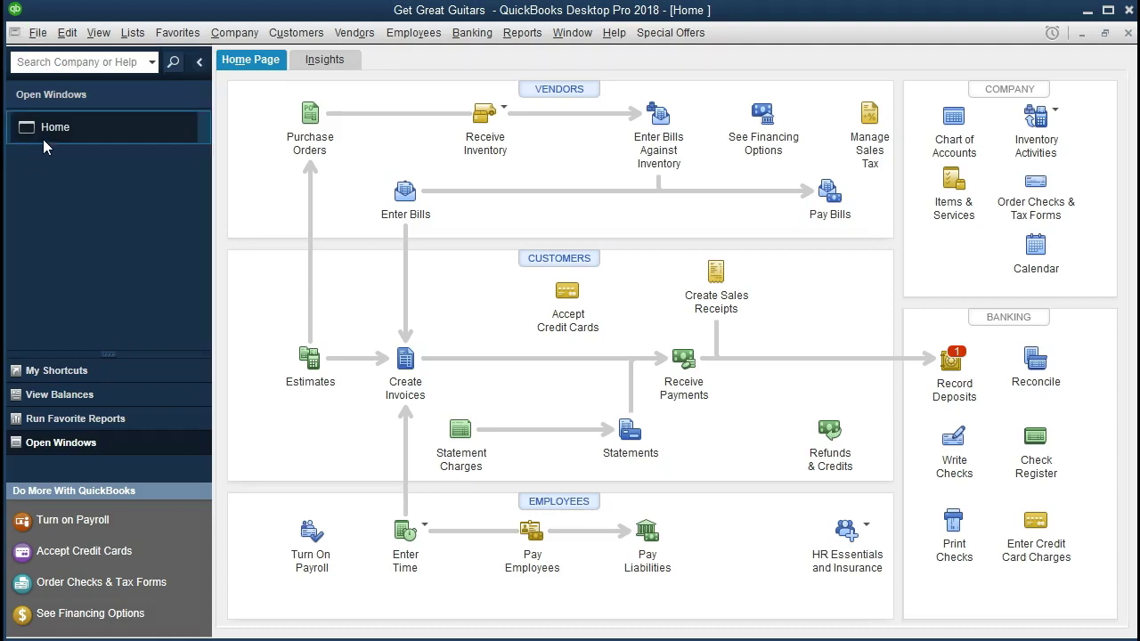
pyautogui.click(105, 37)
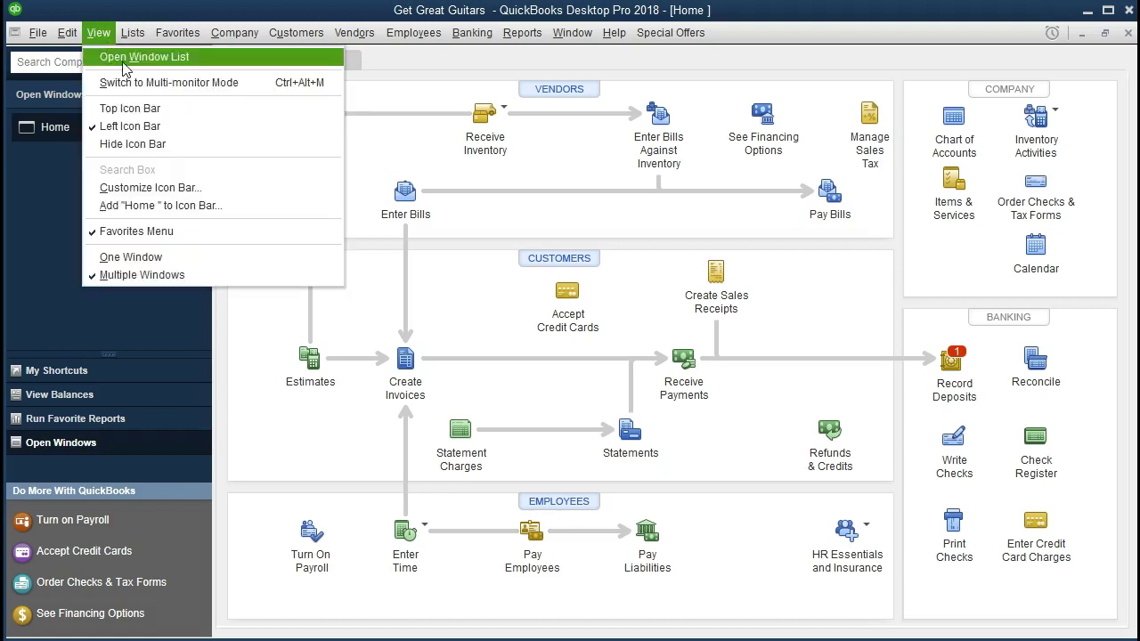
pyautogui.click(212, 69)
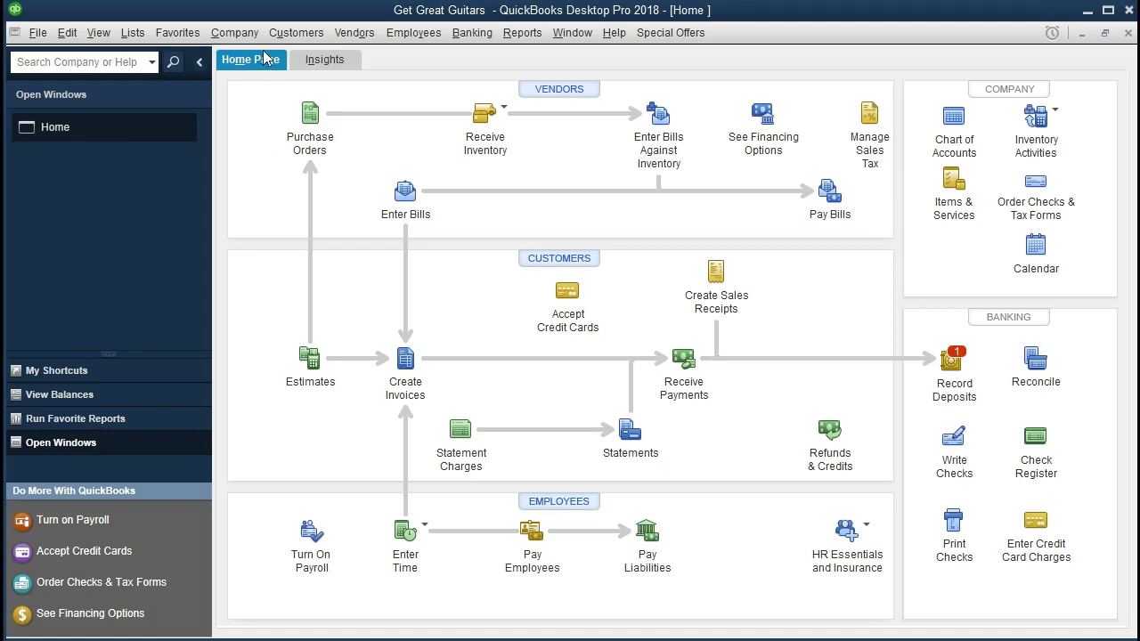
pyautogui.click(238, 34)
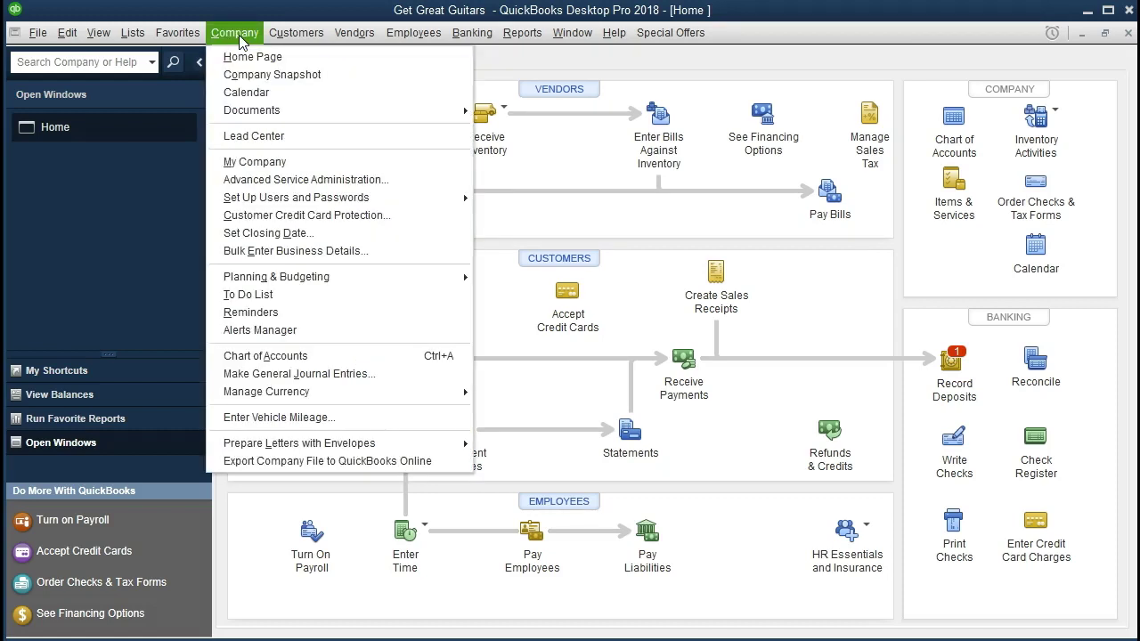
pyautogui.click(302, 58)
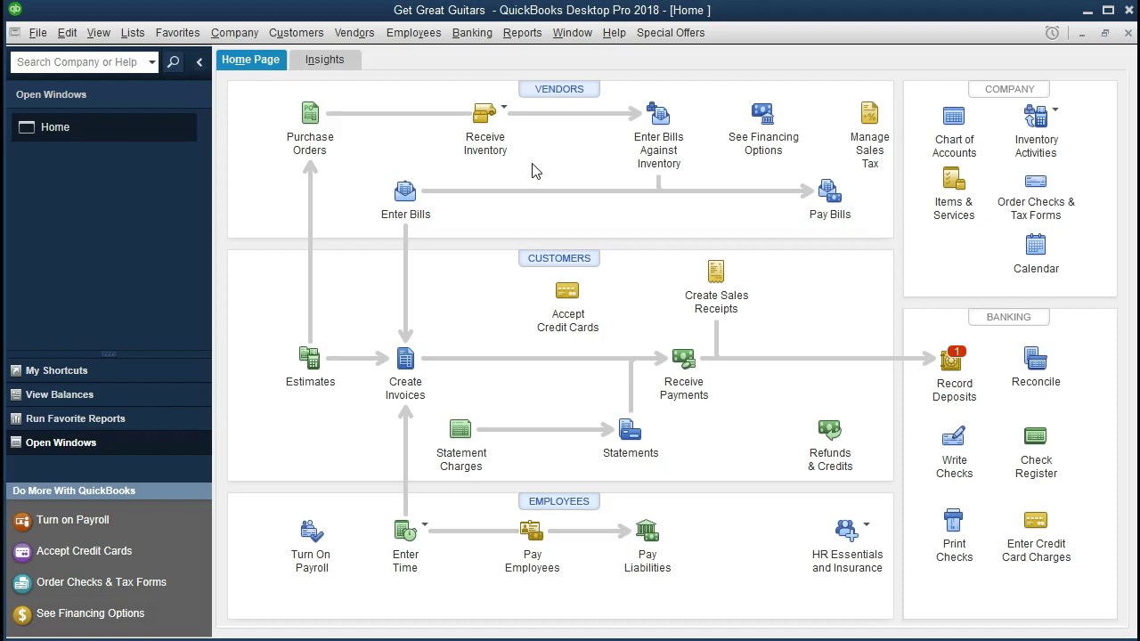
# Step: Open the standard balance sheet from the company and financial reports
pyautogui.click(542, 37)
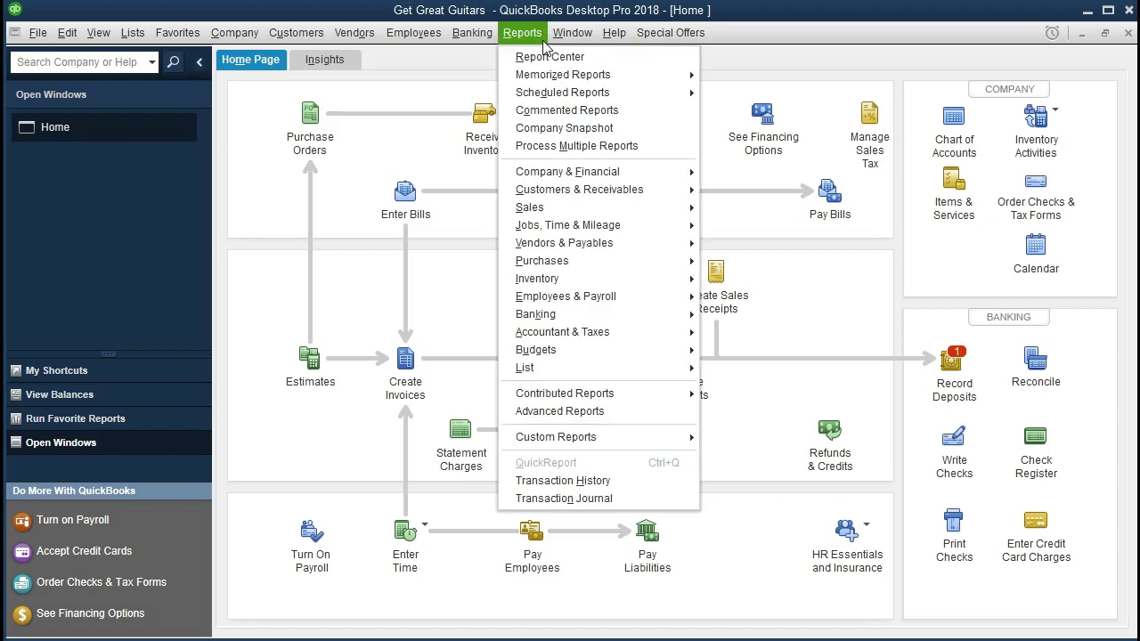
pyautogui.moveTo(616, 177)
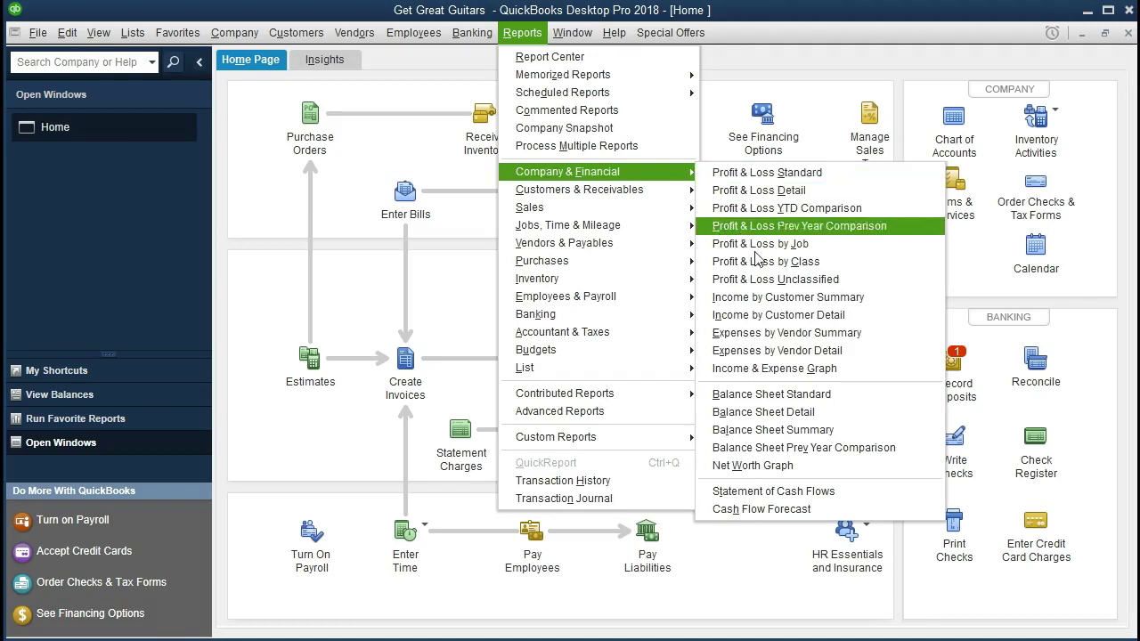
pyautogui.click(860, 405)
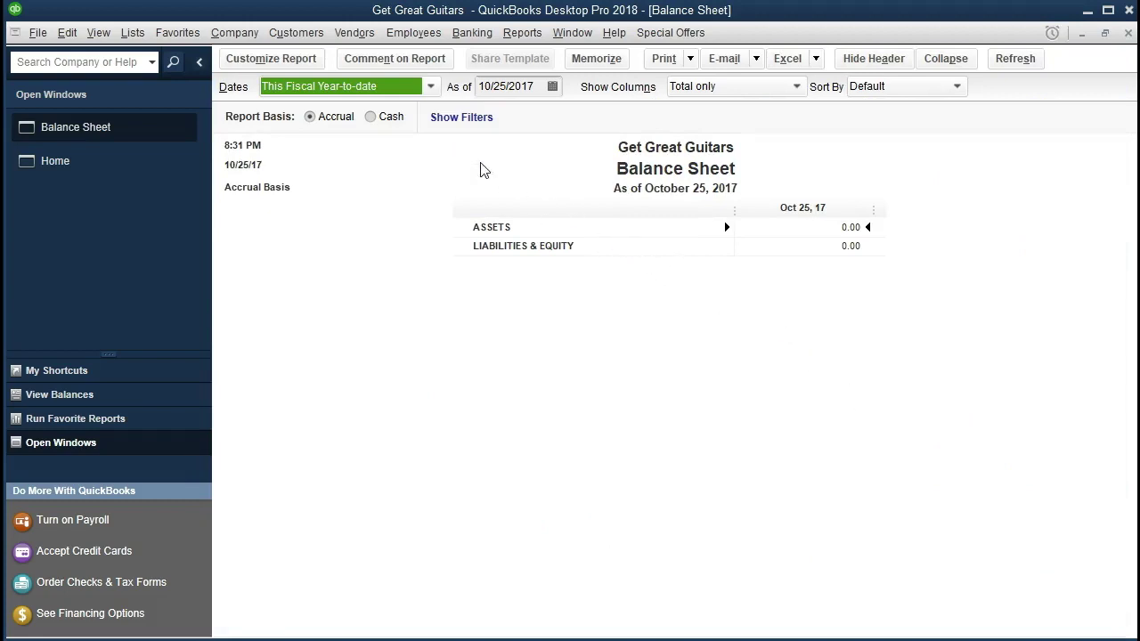
# Step: Customize the balance sheet's date range to run from 01/01/2021 to 12/31/2021
pyautogui.click(315, 61)
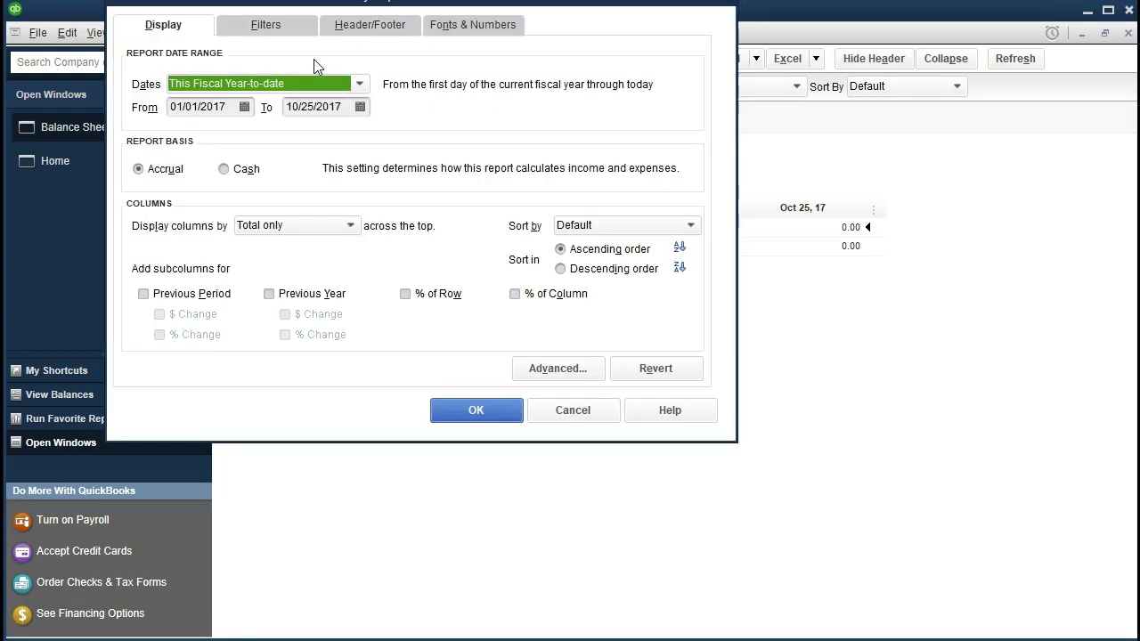
pyautogui.press('Tab')
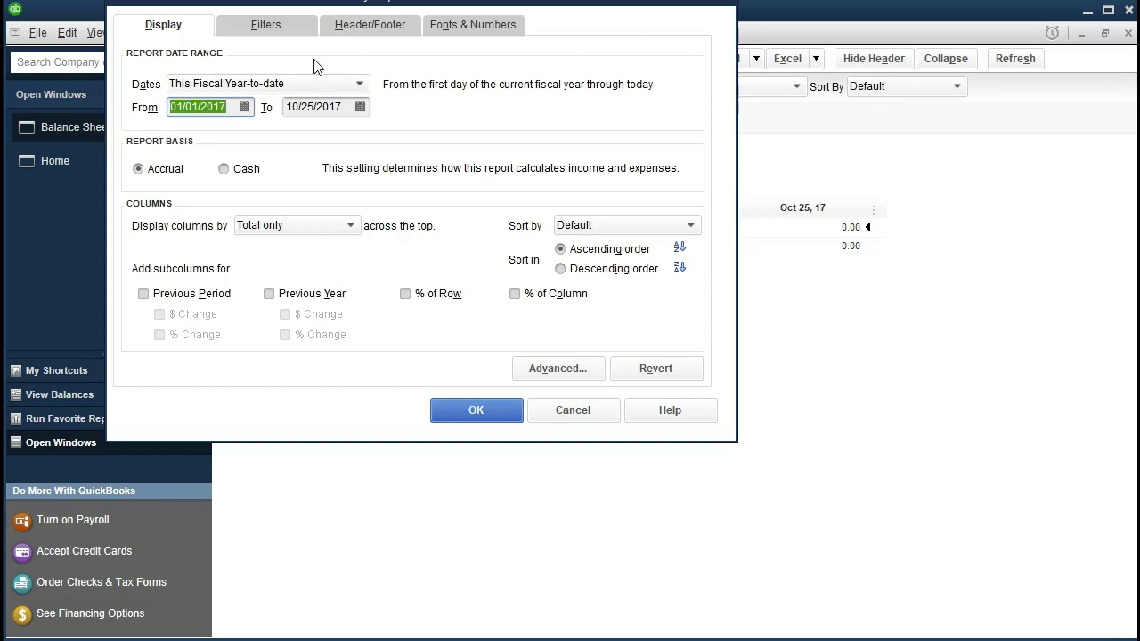
pyautogui.write('010121')
pyautogui.press('Tab')
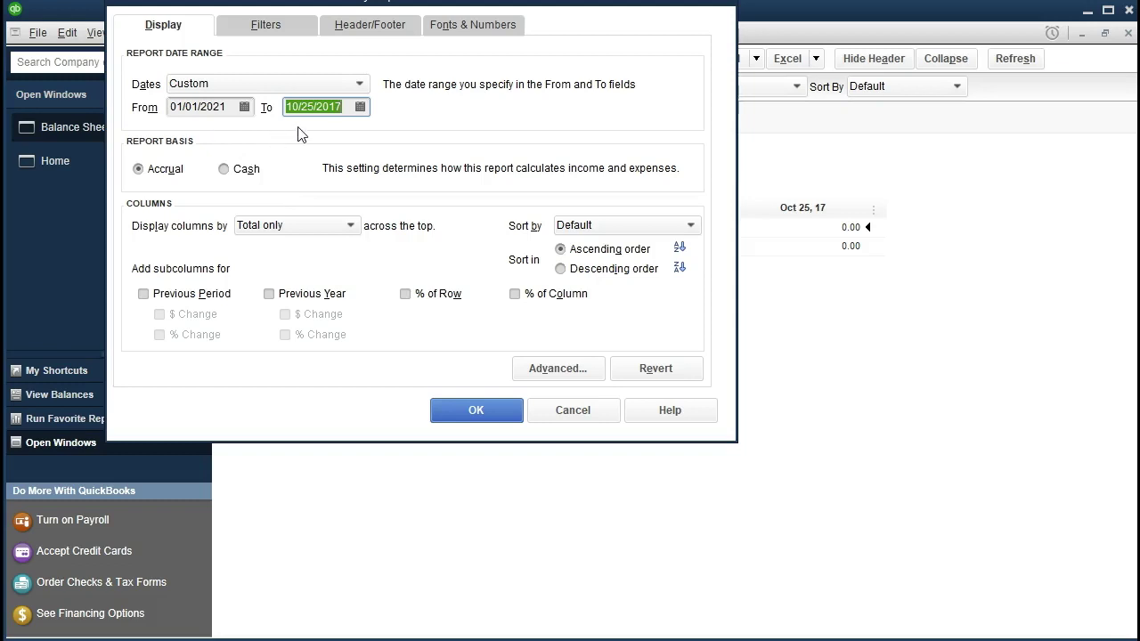
pyautogui.write('123121')
pyautogui.press('Tab')
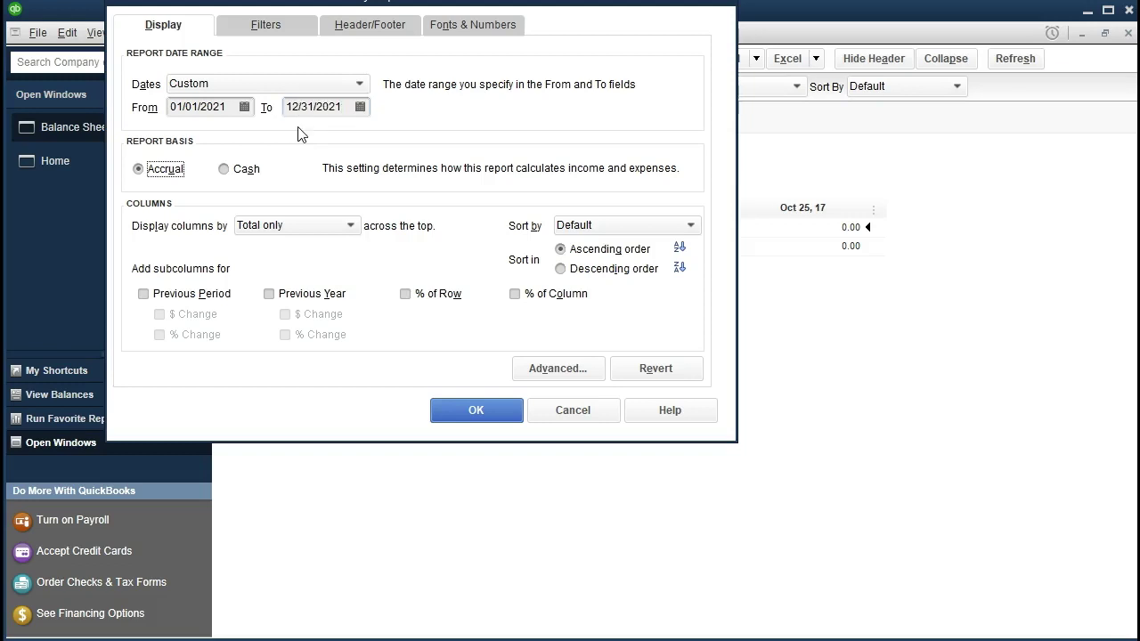
pyautogui.click(447, 418)
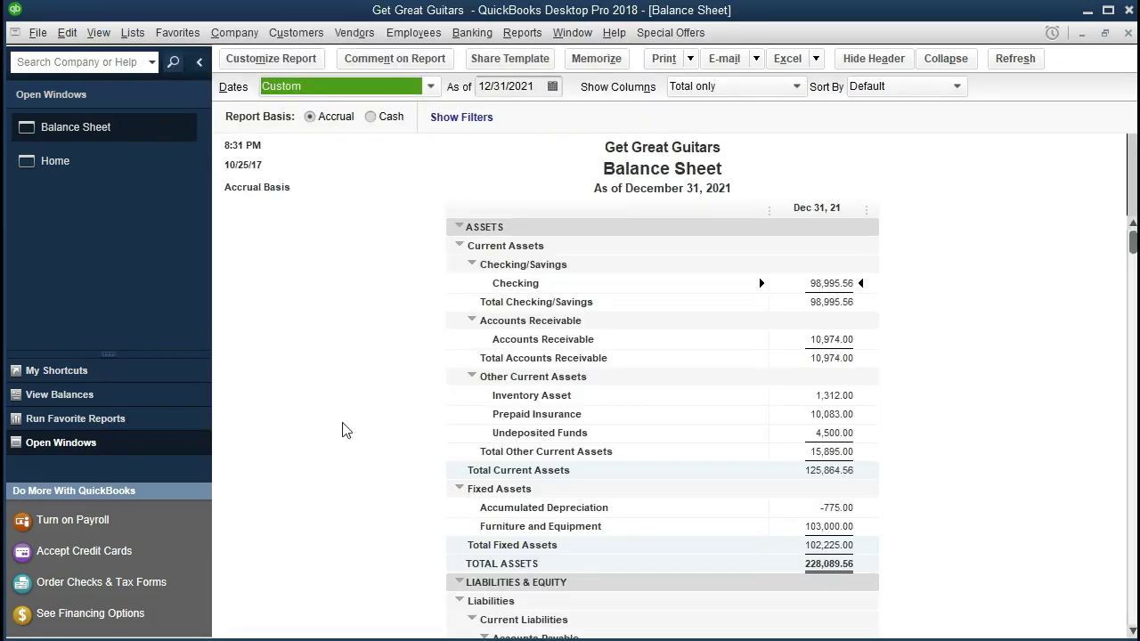
# Step: Open the standard profit and loss report
pyautogui.click(523, 33)
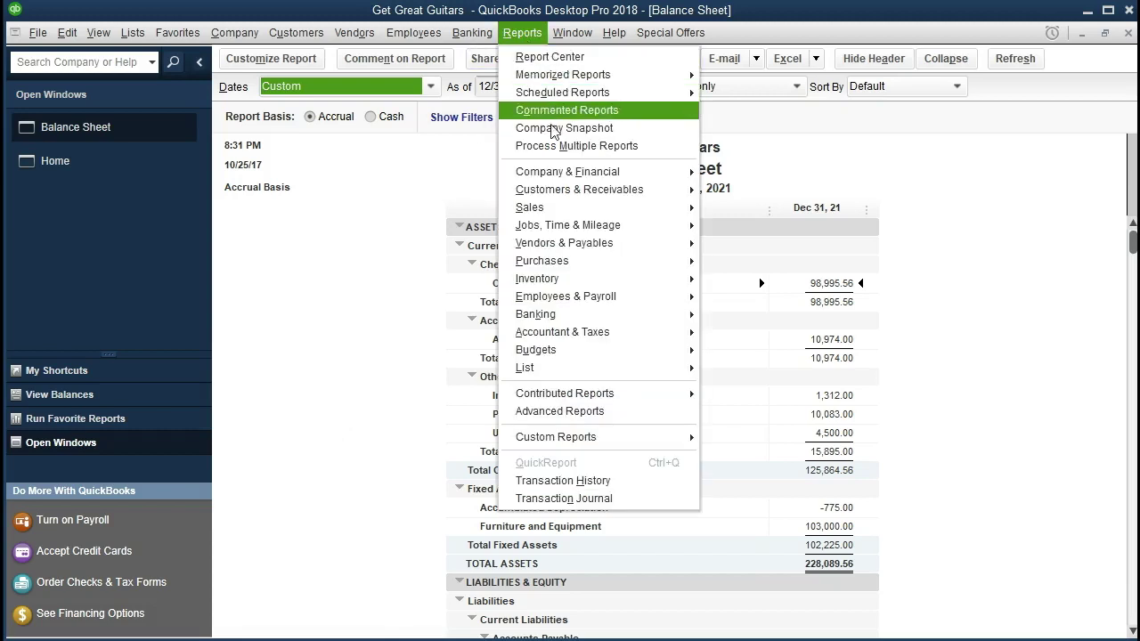
pyautogui.moveTo(577, 175)
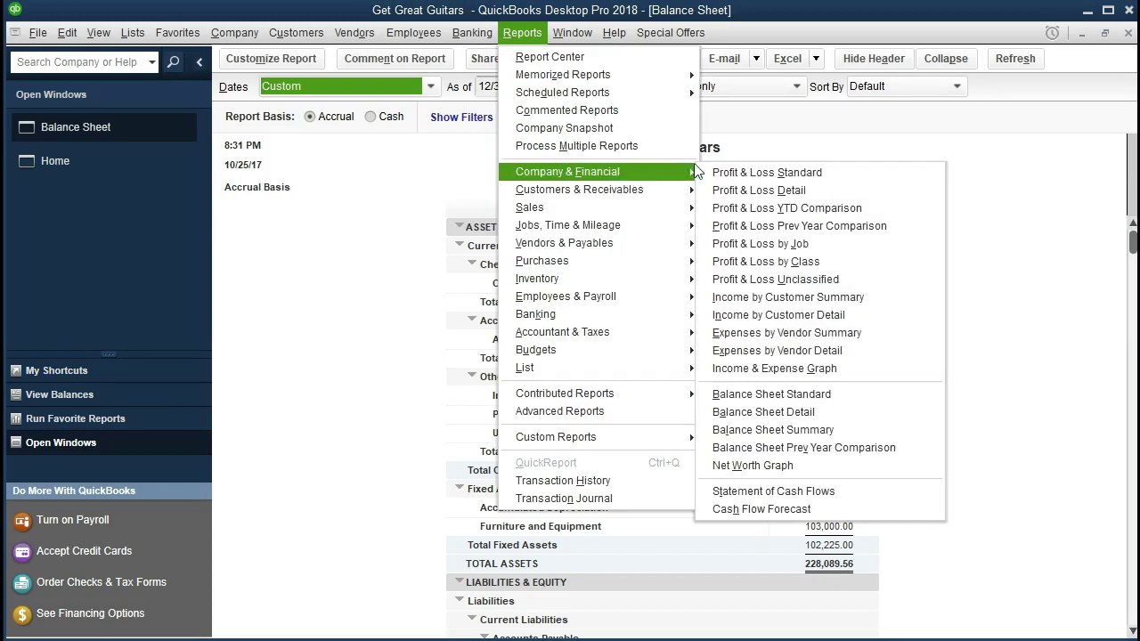
pyautogui.click(850, 179)
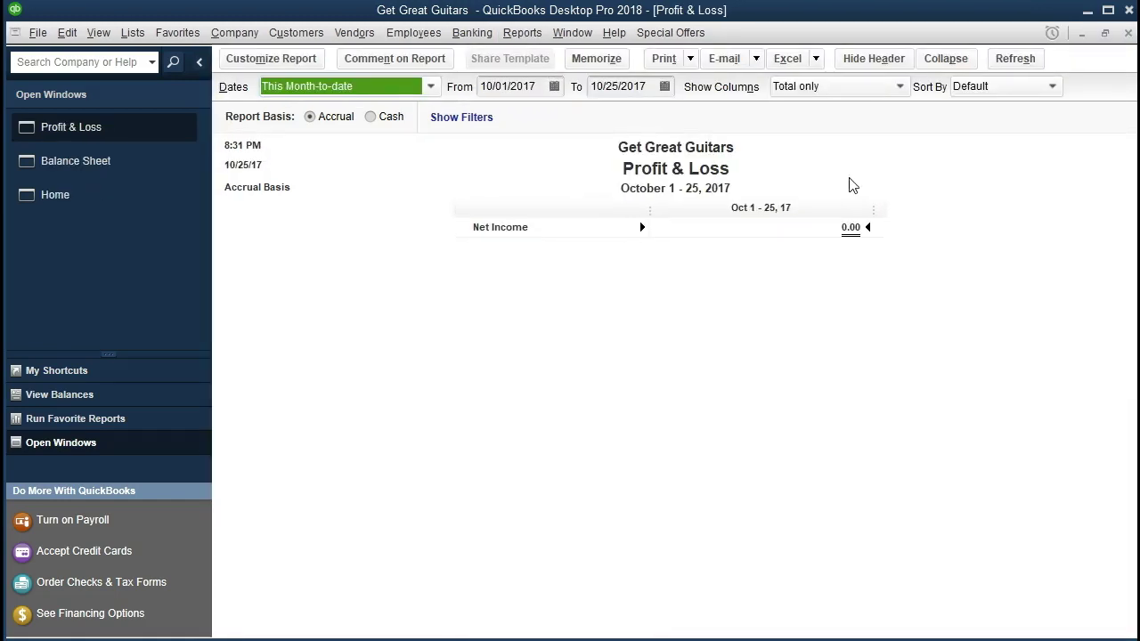
# Step: Set the profit and loss report's date range from 01/01/2021 to 12/31/2021
pyautogui.press('Tab')
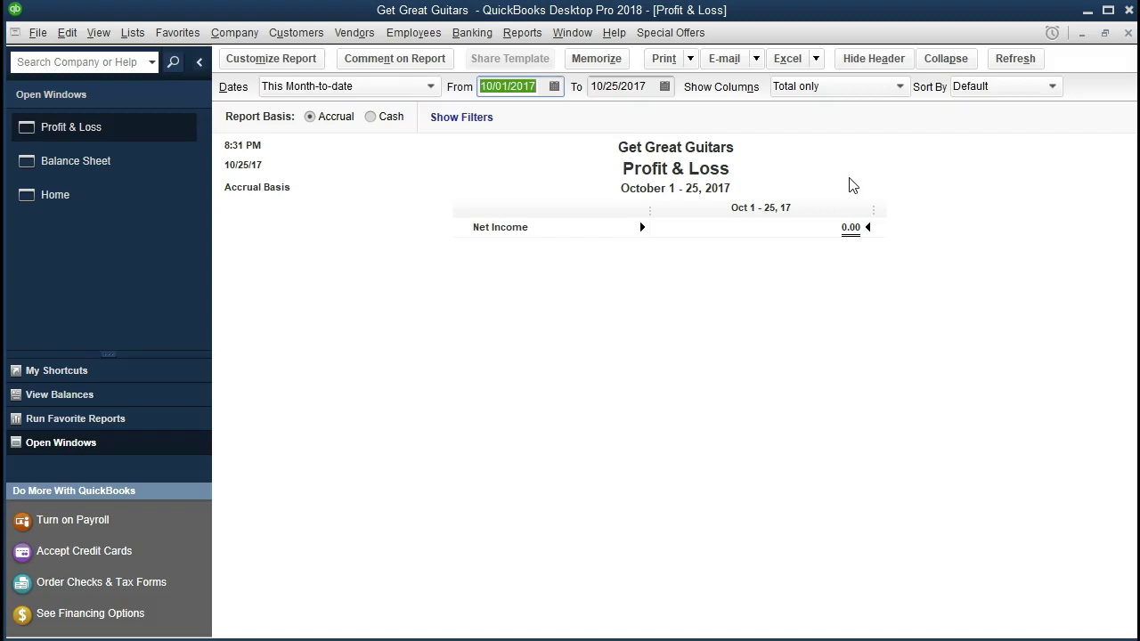
pyautogui.write('0')
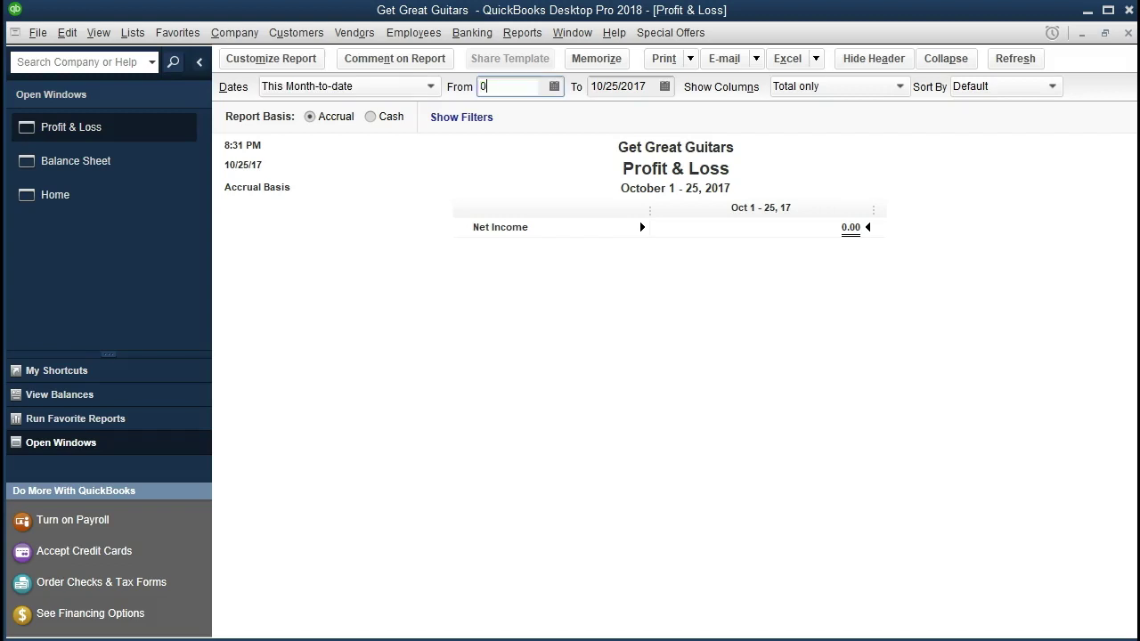
pyautogui.write('1/01/2021')
pyautogui.press('Tab')
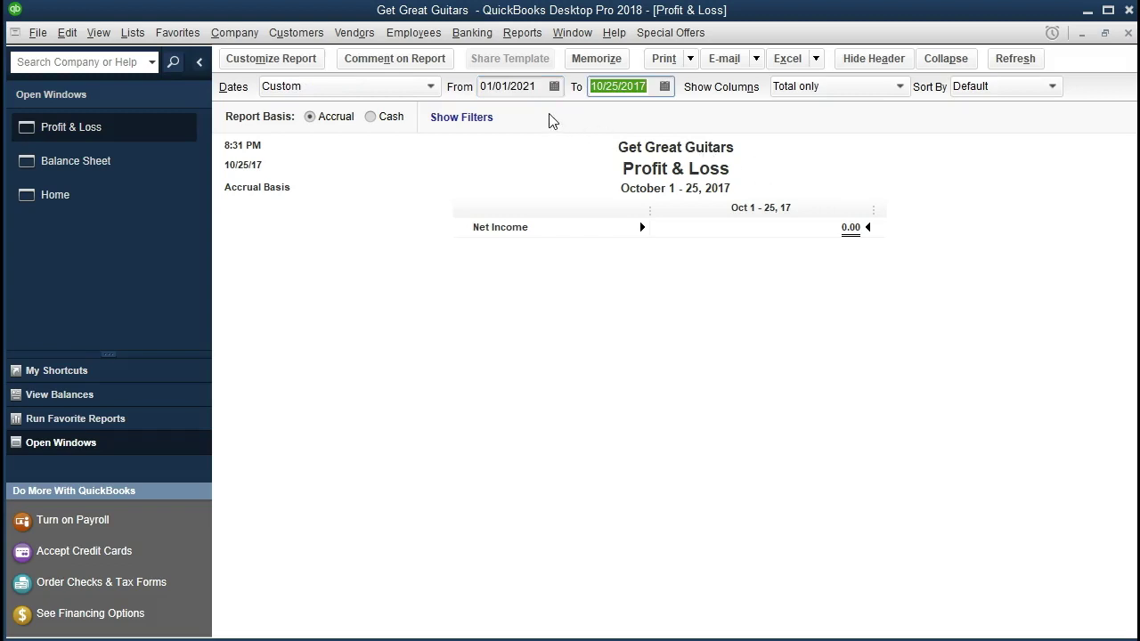
pyautogui.write('123121')
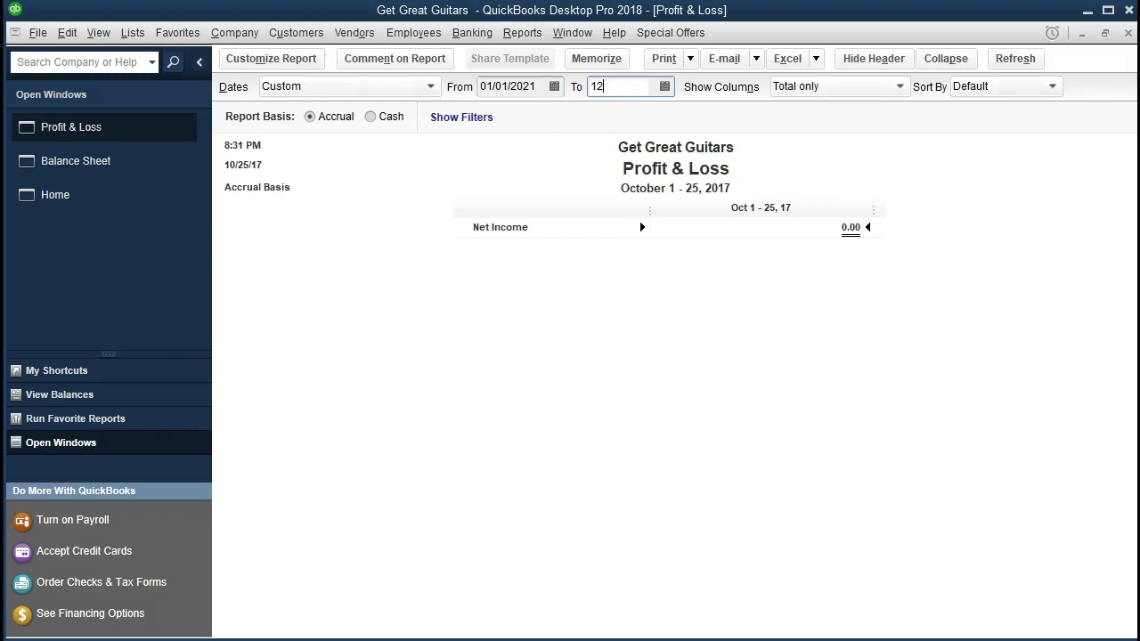
pyautogui.press('Tab')
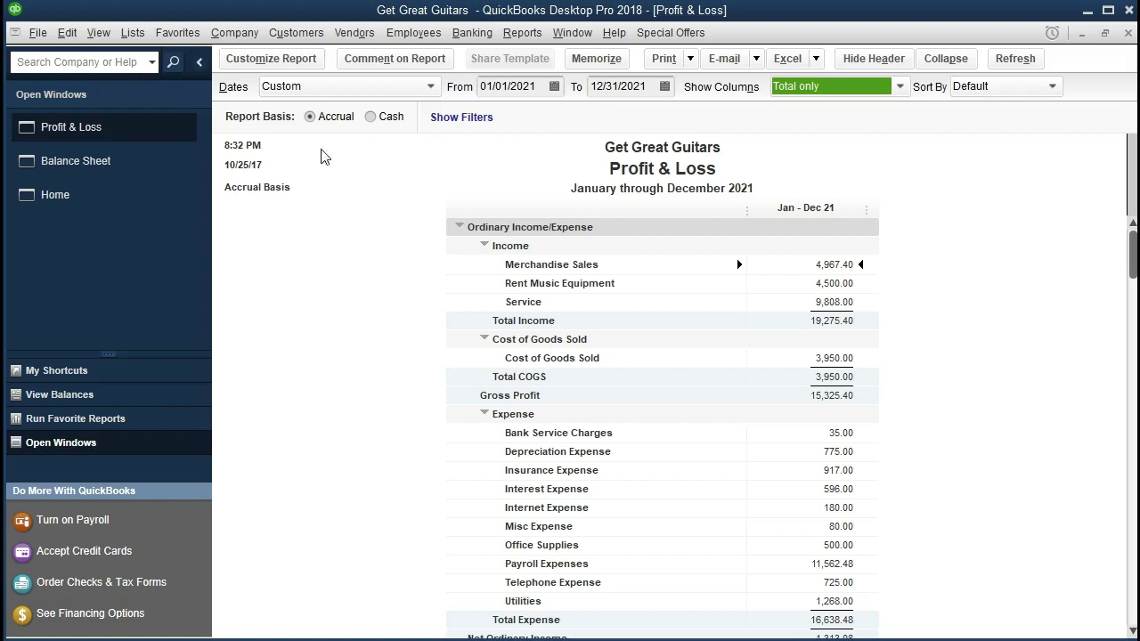
# Step: Drill down into the Checking balance on the balance sheet and review its list of transactions
pyautogui.click(155, 168)
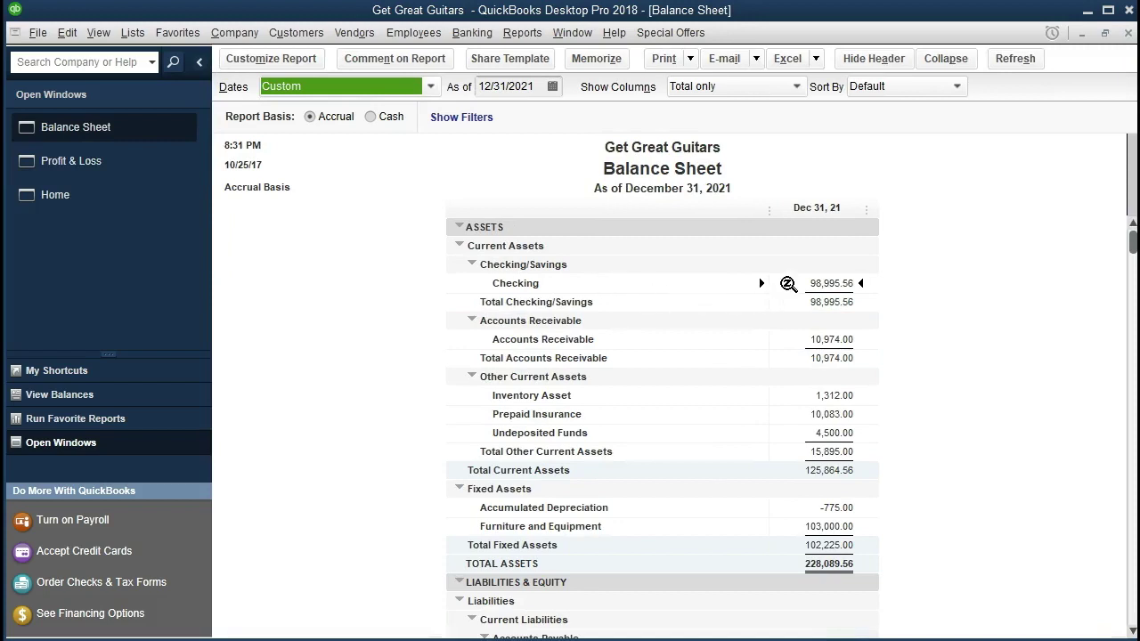
pyautogui.doubleClick(789, 283)
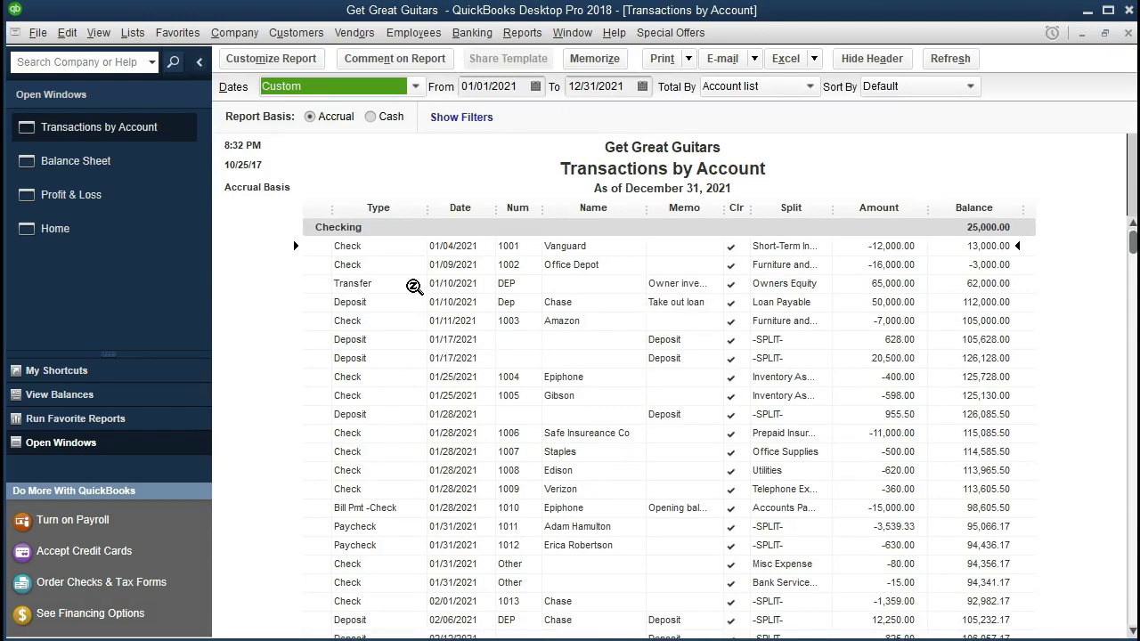
pyautogui.scroll(-1, 390, 296)
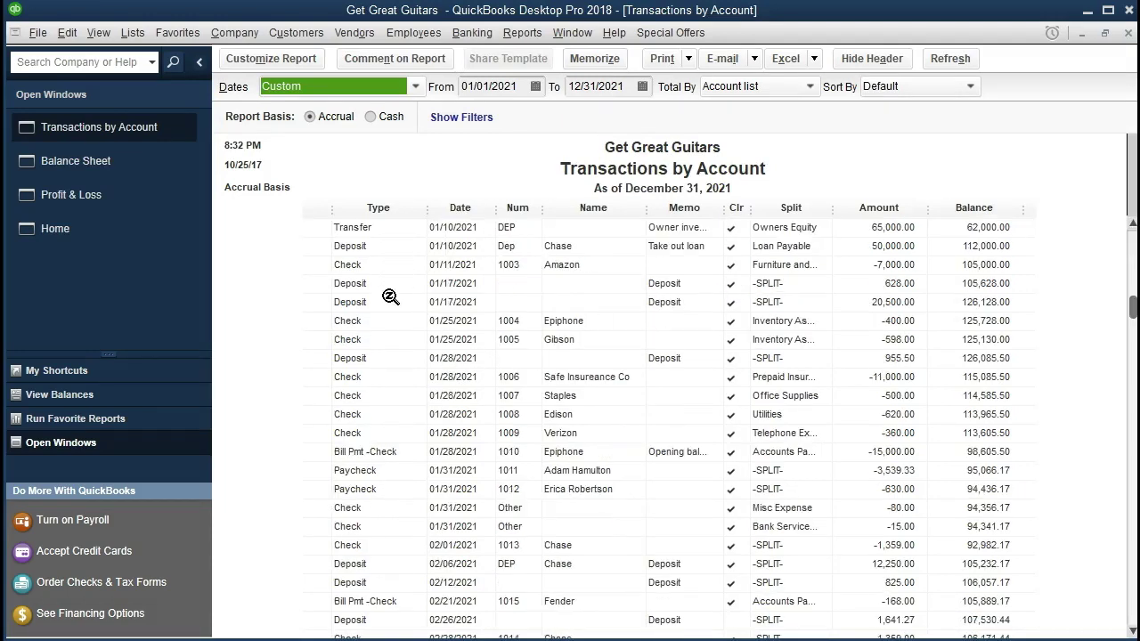
pyautogui.scroll(-3, 407, 451)
pyautogui.scroll(-1, 407, 452)
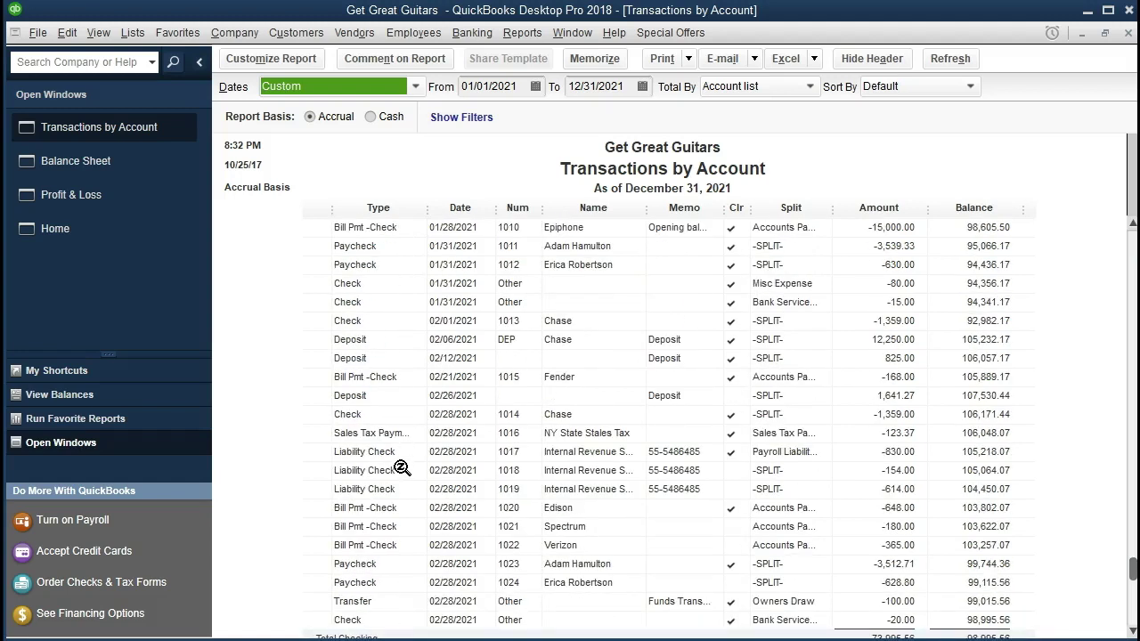
# Step: View Chase check 1013 and the 02/26/2021 deposit from the Checking transactions, closing each form and the transaction list
pyautogui.doubleClick(373, 320)
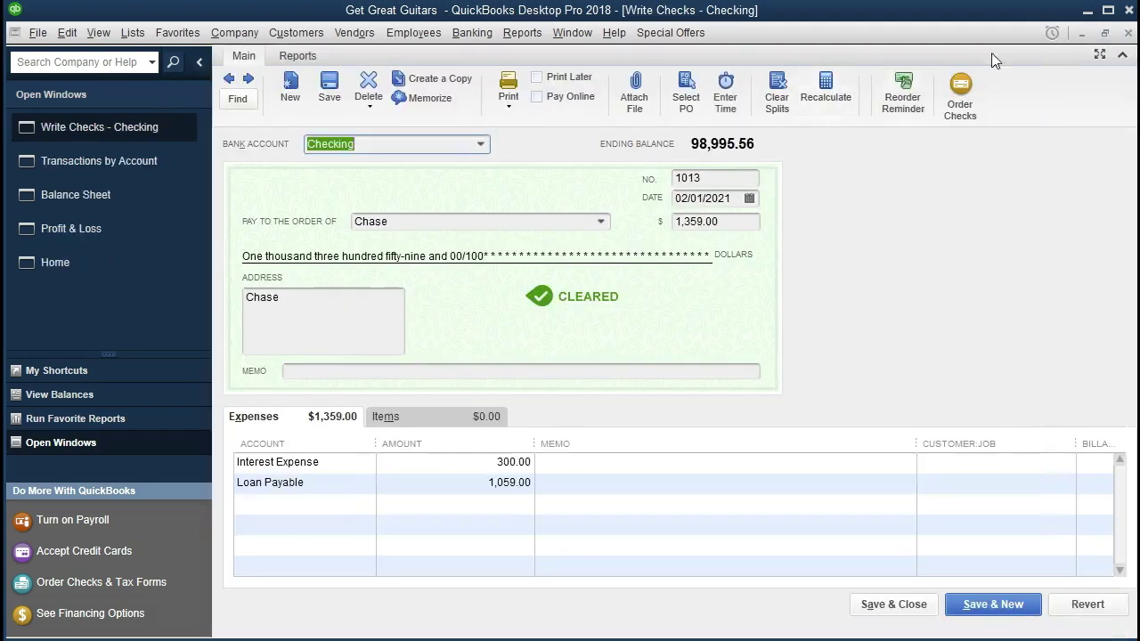
pyautogui.click(1128, 32)
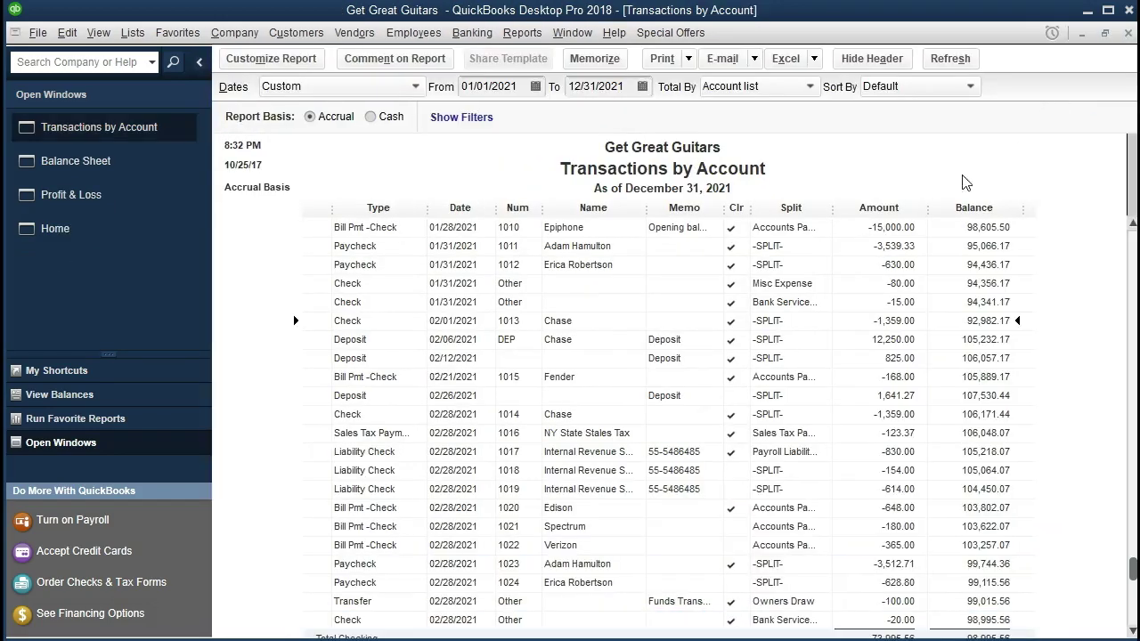
pyautogui.doubleClick(376, 400)
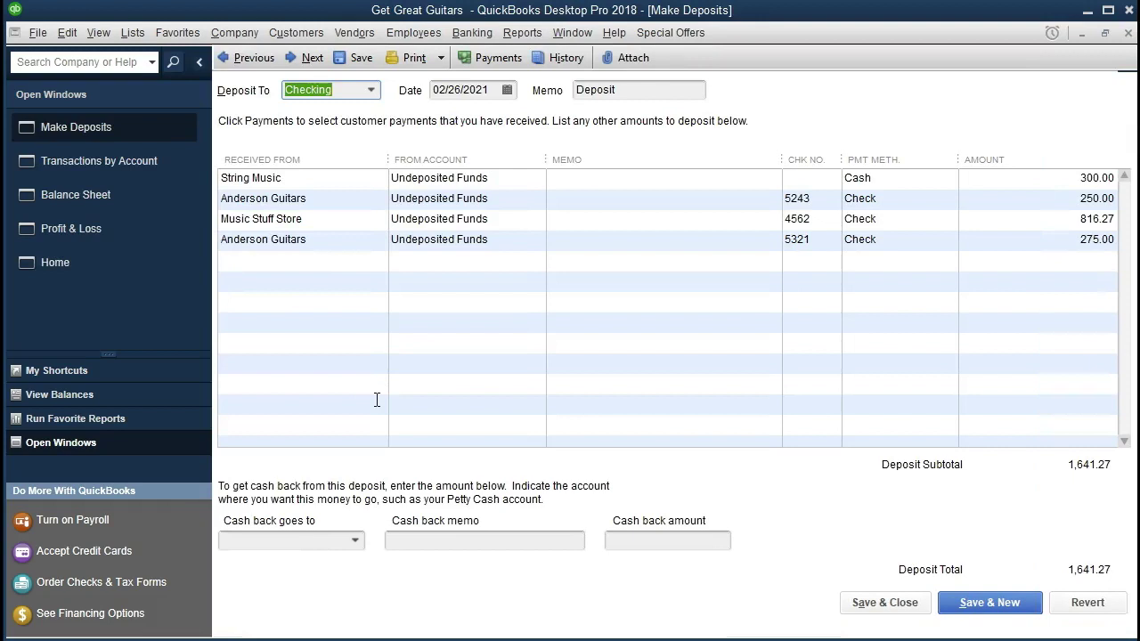
pyautogui.click(1130, 34)
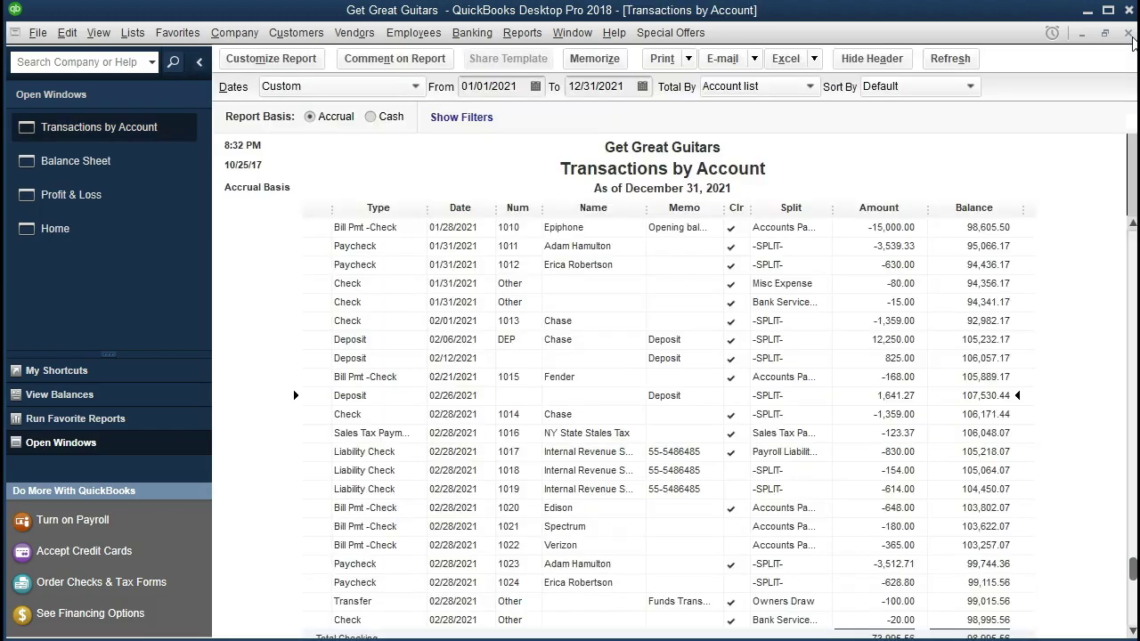
pyautogui.click(1130, 36)
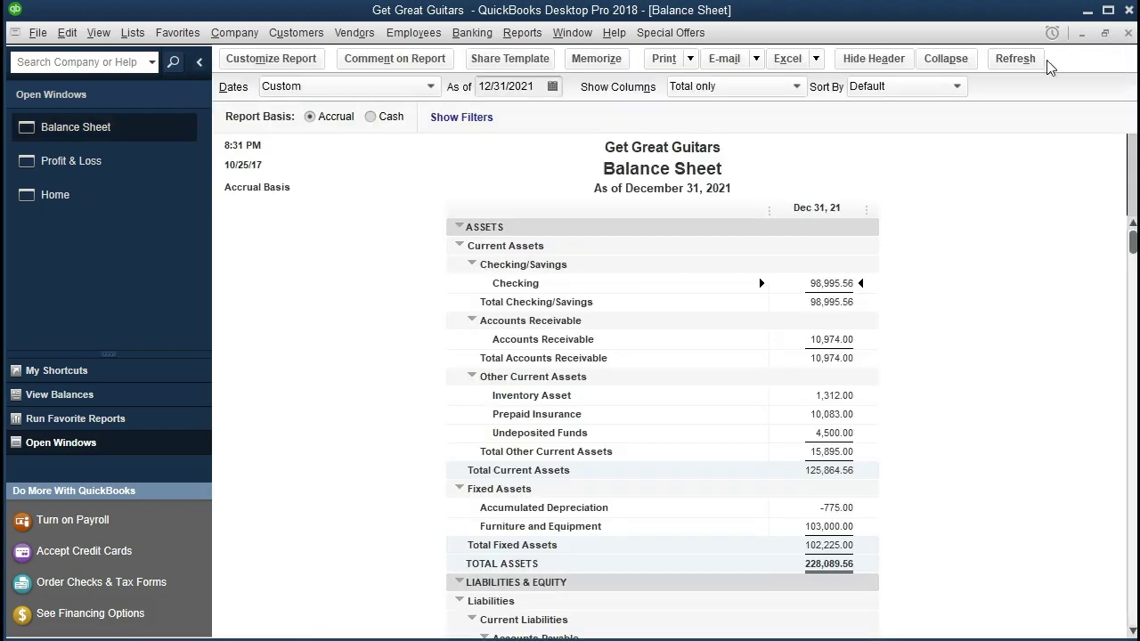
# Step: Drill down from Merchandise Sales on the profit and loss report to Anderson Guitars' invoice 1, and return to the report
pyautogui.click(136, 161)
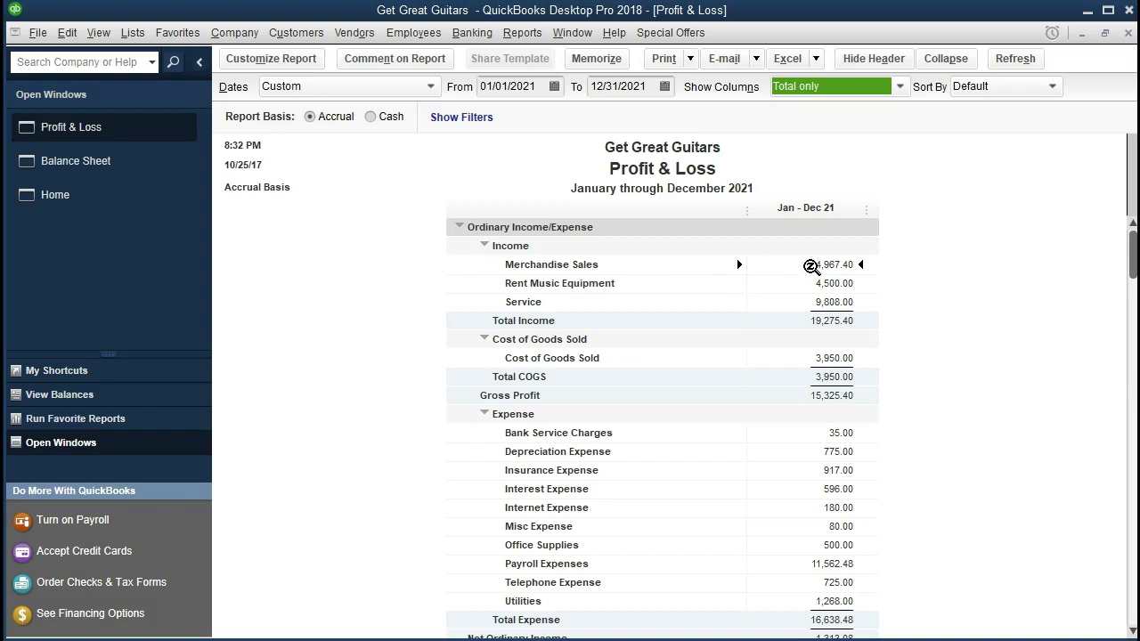
pyautogui.doubleClick(810, 266)
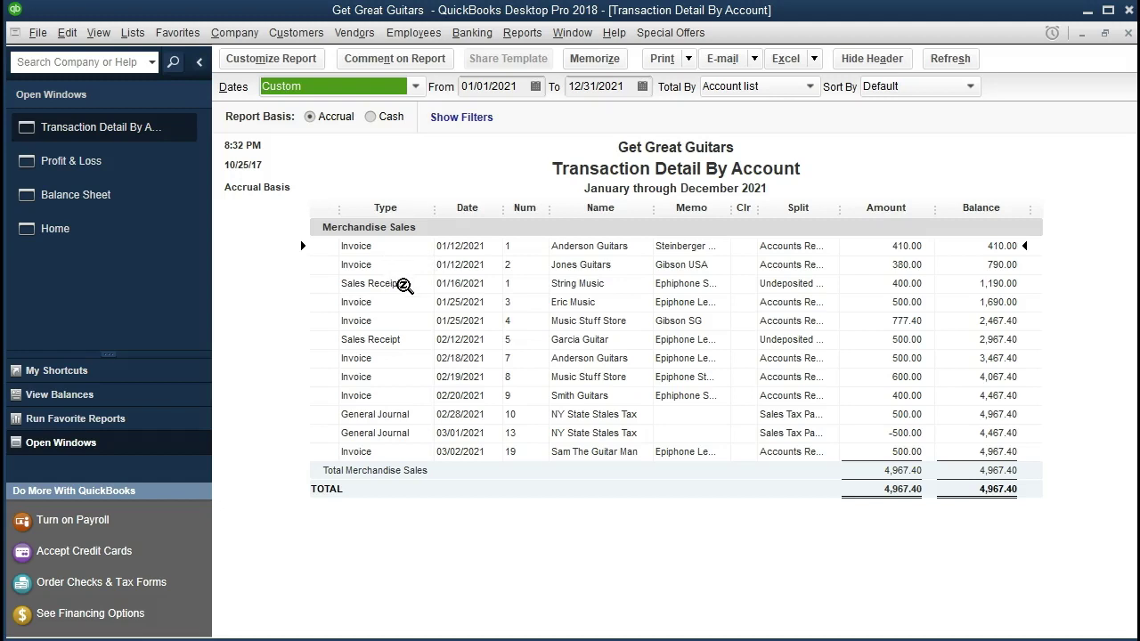
pyautogui.doubleClick(398, 245)
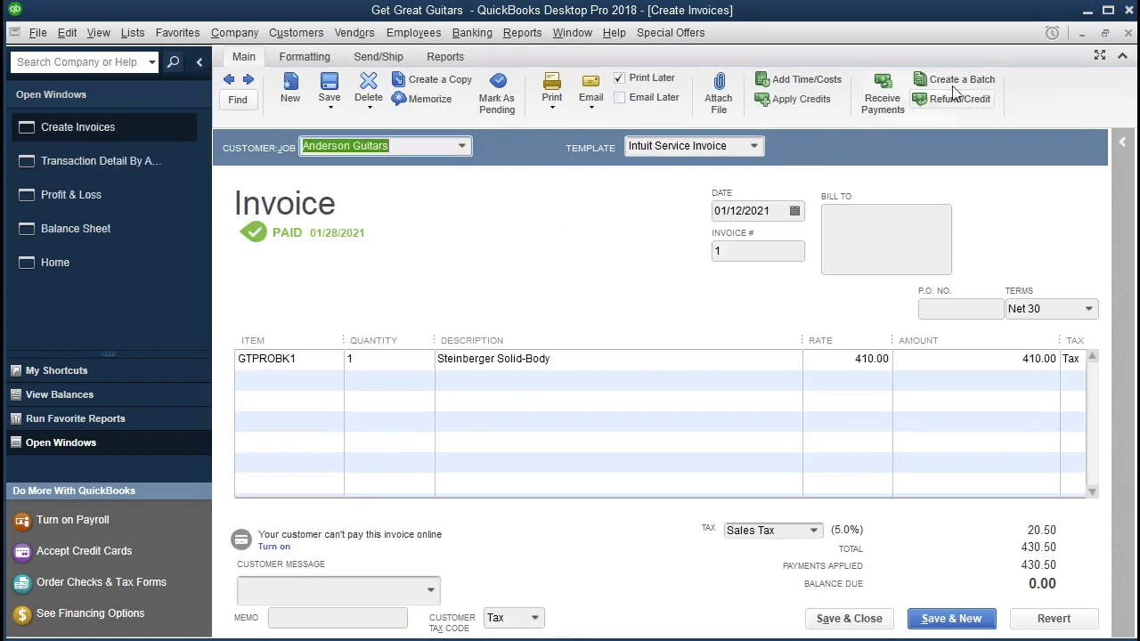
pyautogui.click(1129, 32)
pyautogui.press('Escape')
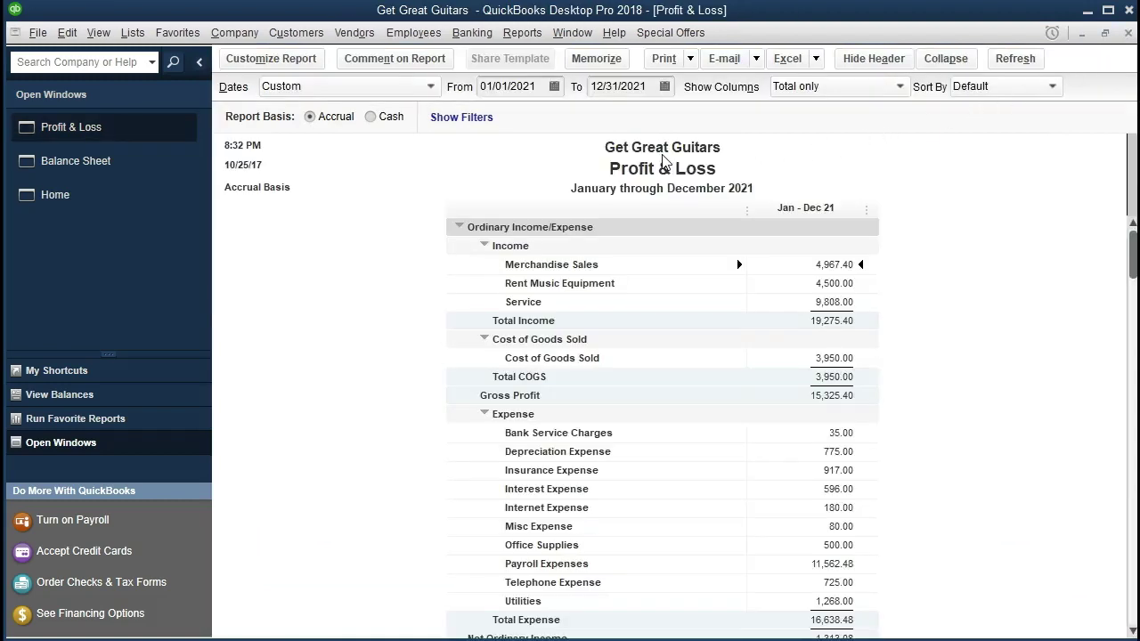
# Step: Open a blank general journal entry form from the home page, view its layout, and close it without recording anything
pyautogui.click(159, 203)
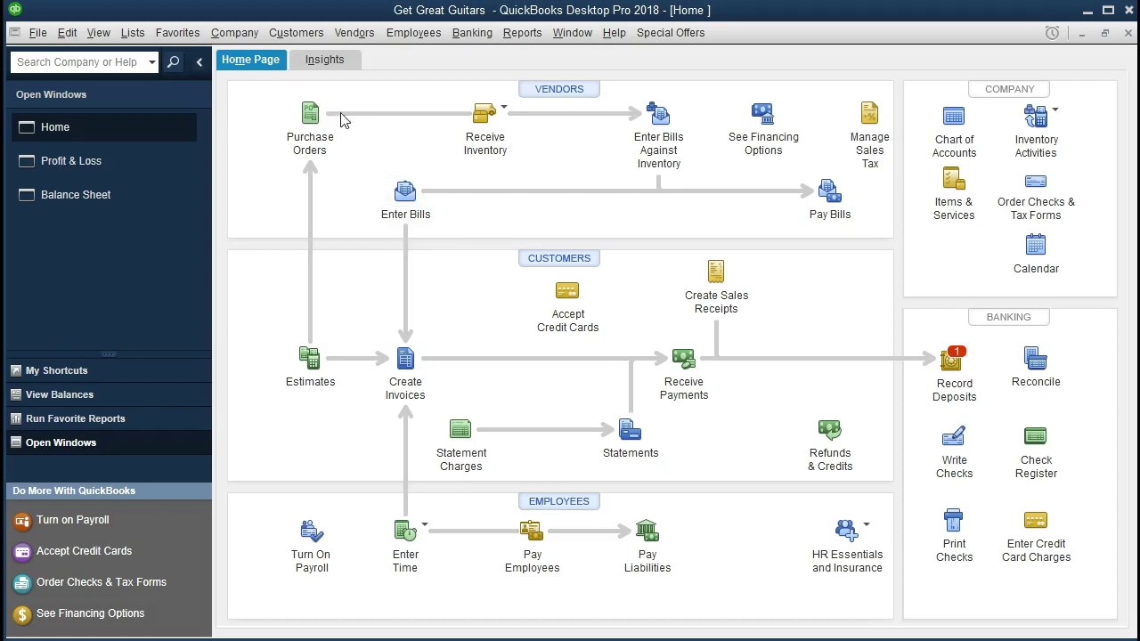
pyautogui.click(235, 33)
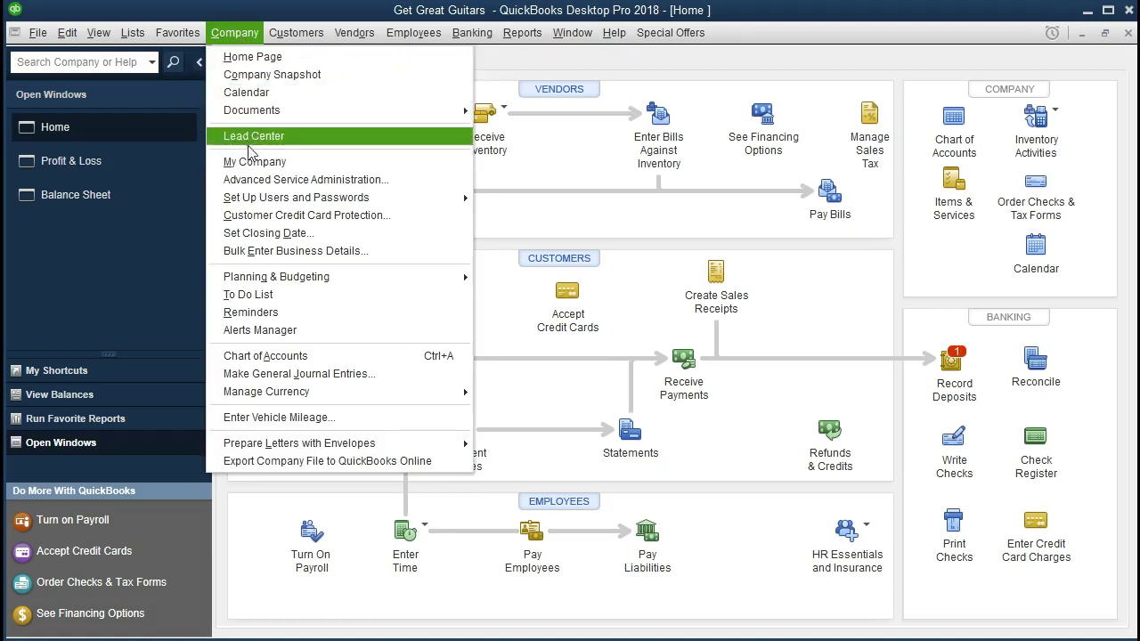
pyautogui.click(352, 378)
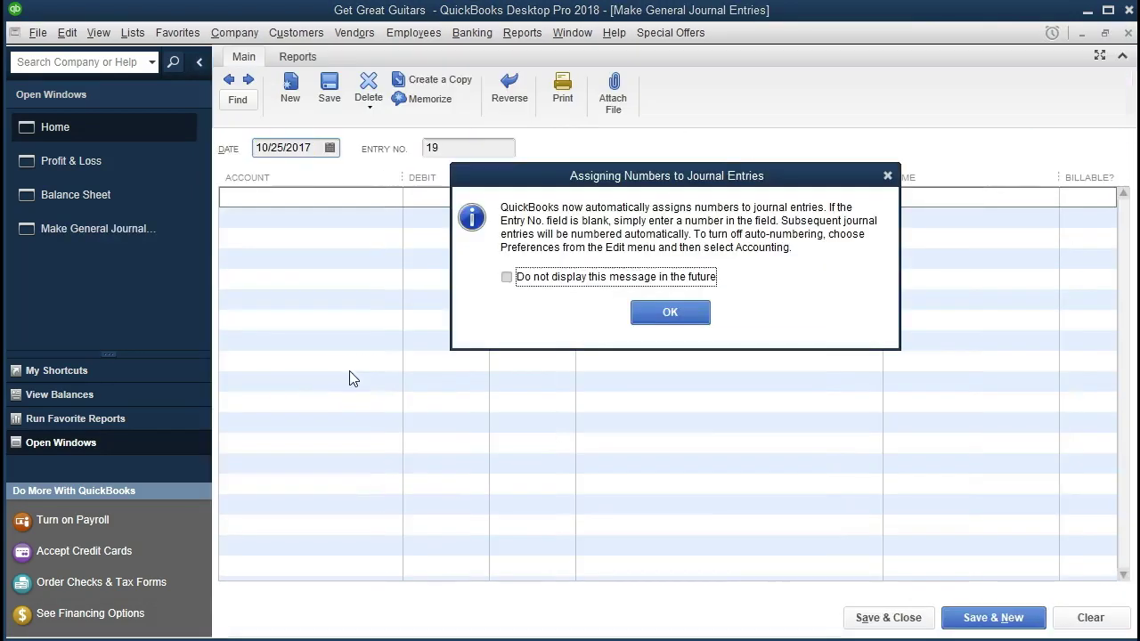
pyautogui.click(887, 175)
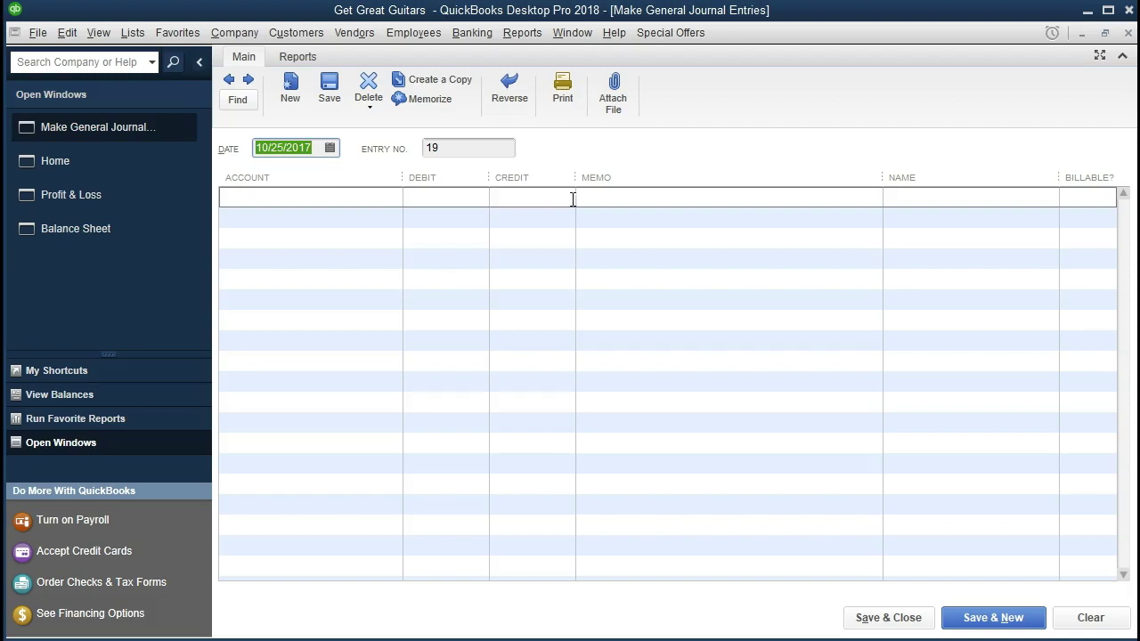
pyautogui.click(1129, 34)
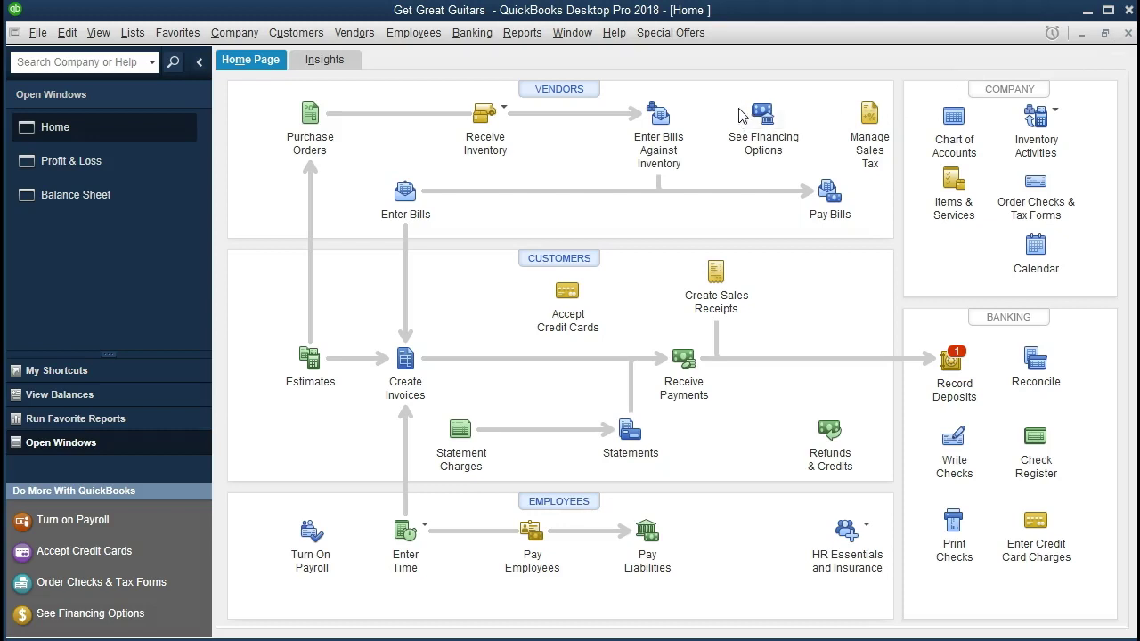
# Step: Open the account register for the Checking account
pyautogui.click(485, 40)
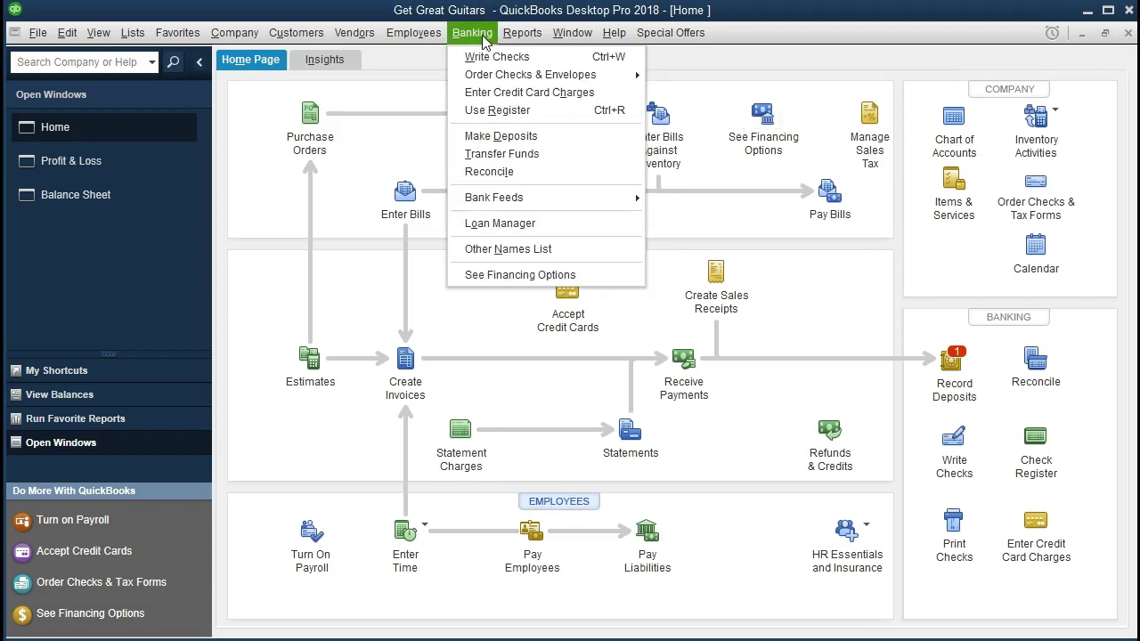
pyautogui.click(560, 114)
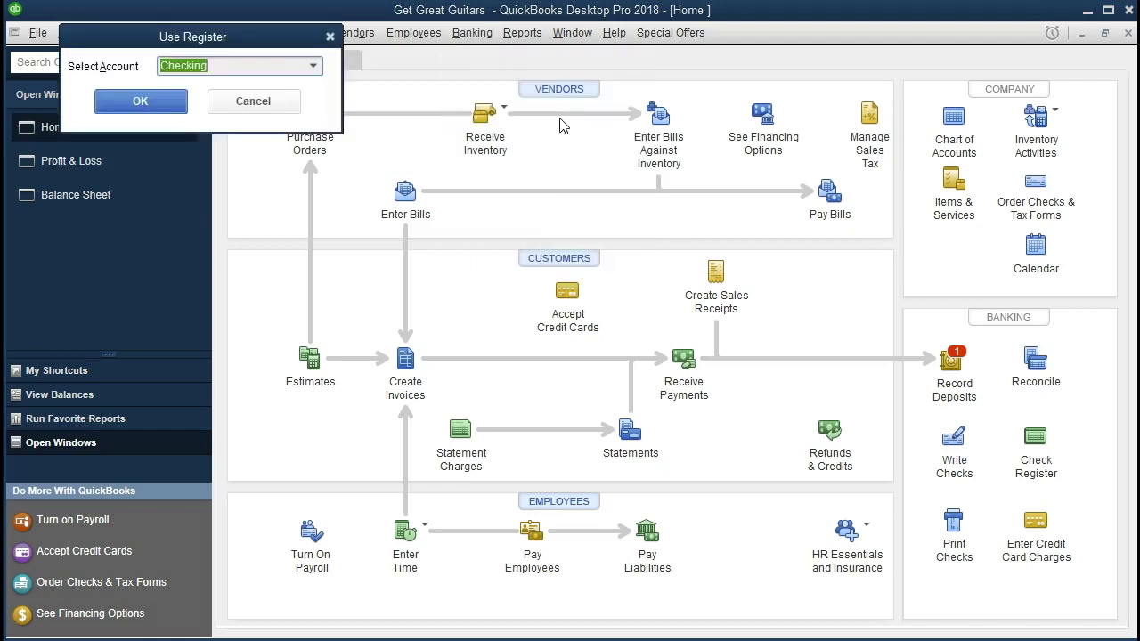
pyautogui.click(313, 67)
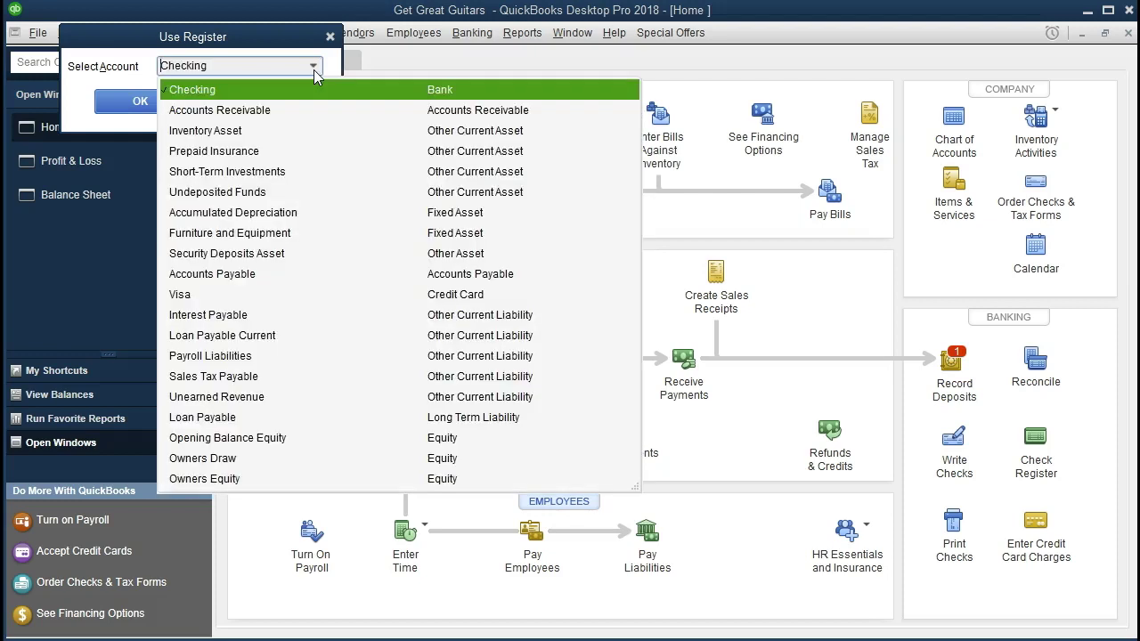
pyautogui.click(313, 69)
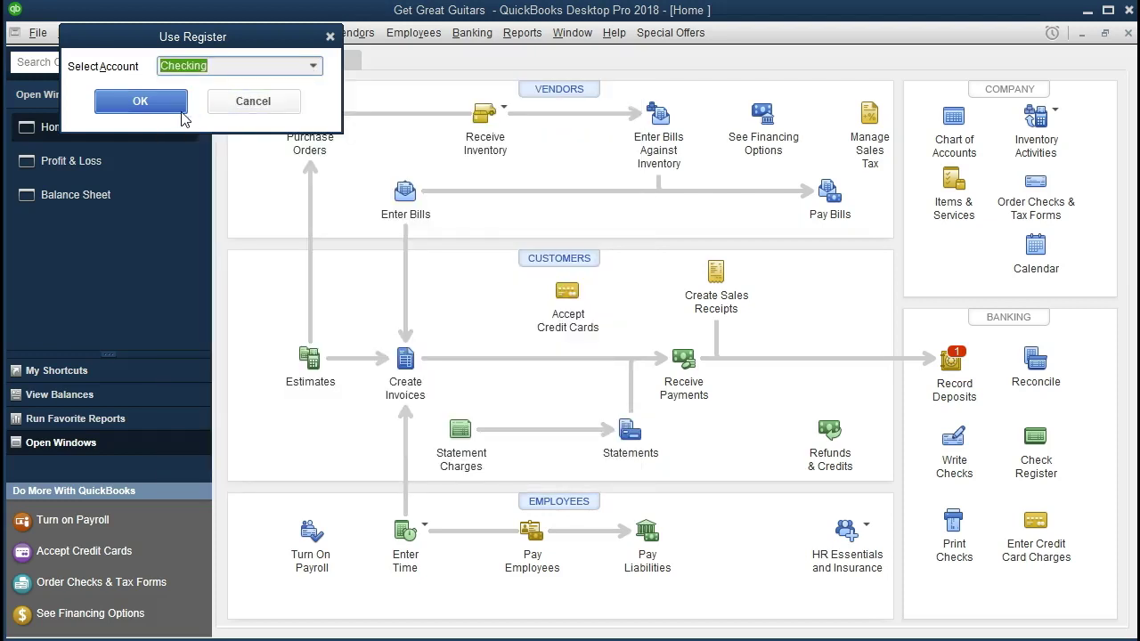
pyautogui.click(140, 101)
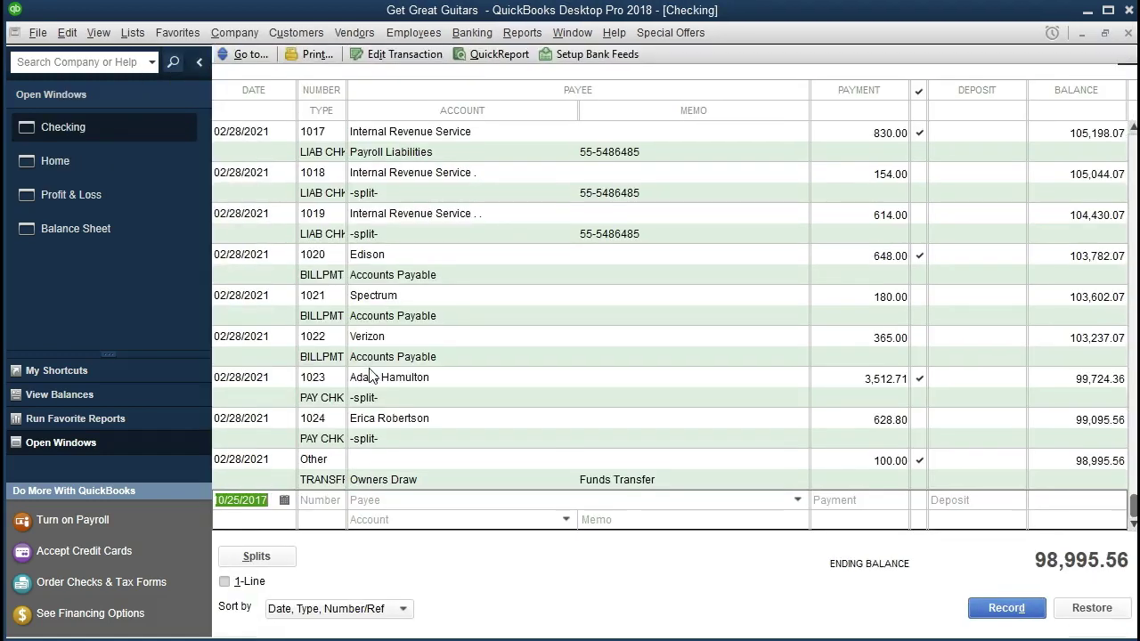
# Step: Examine the Owners Draw transfer, paycheck 1024 and Verizon bill payment 1022 in the Checking register
pyautogui.click(440, 478)
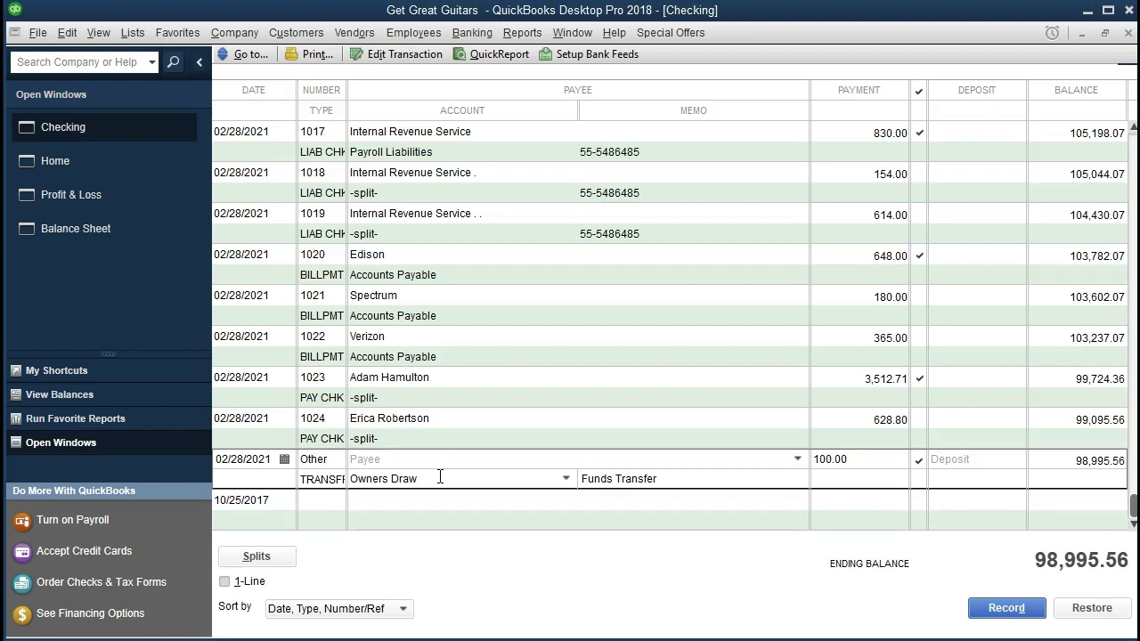
pyautogui.click(451, 425)
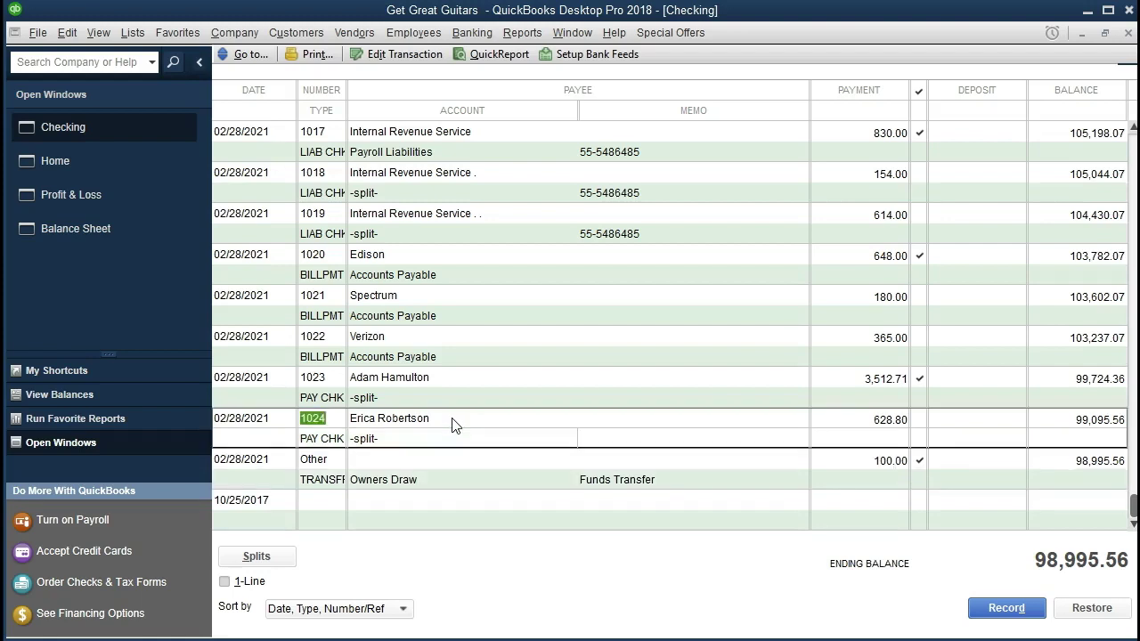
pyautogui.click(451, 337)
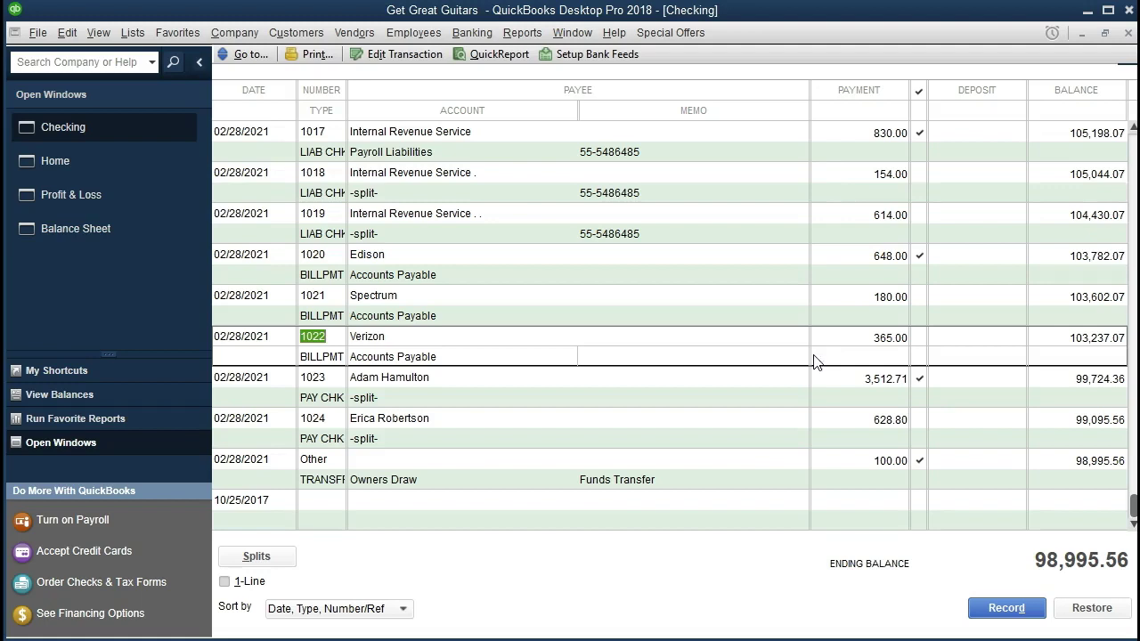
# Step: Drill down into the Accounts Payable balance on the balance sheet and highlight Edison's bill payment check 1020
pyautogui.click(135, 232)
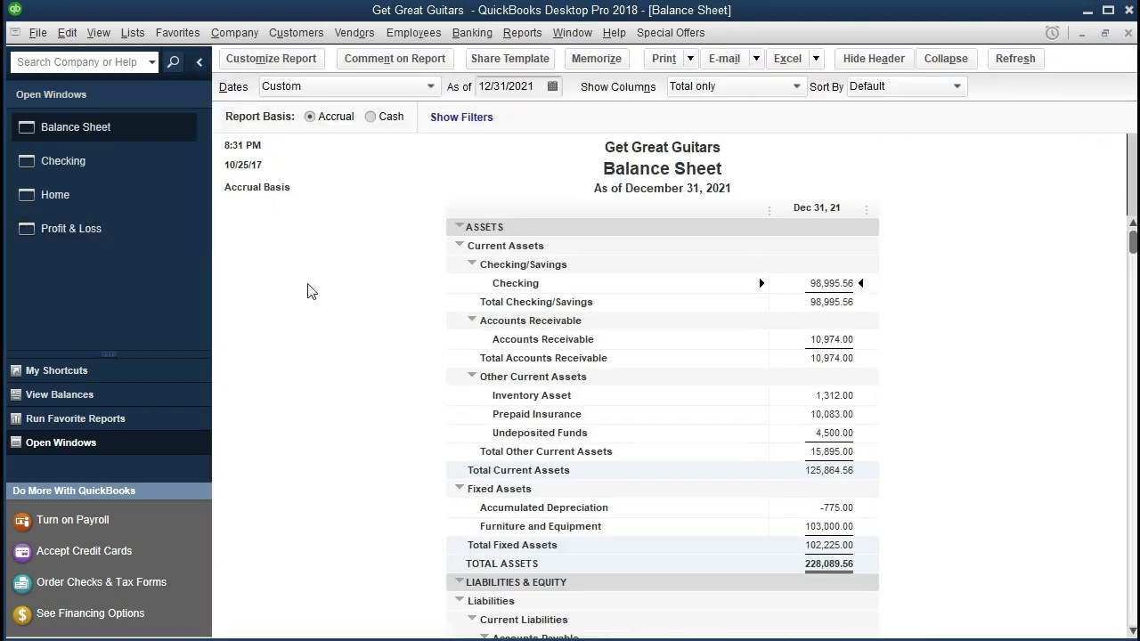
pyautogui.scroll(-4, 528, 406)
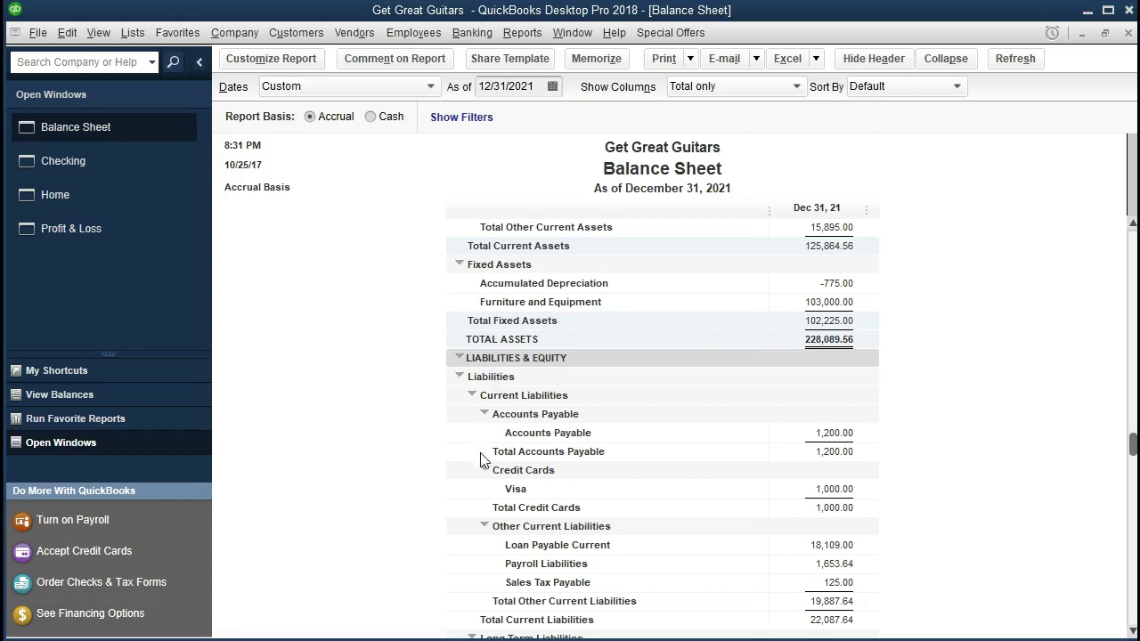
pyautogui.doubleClick(800, 430)
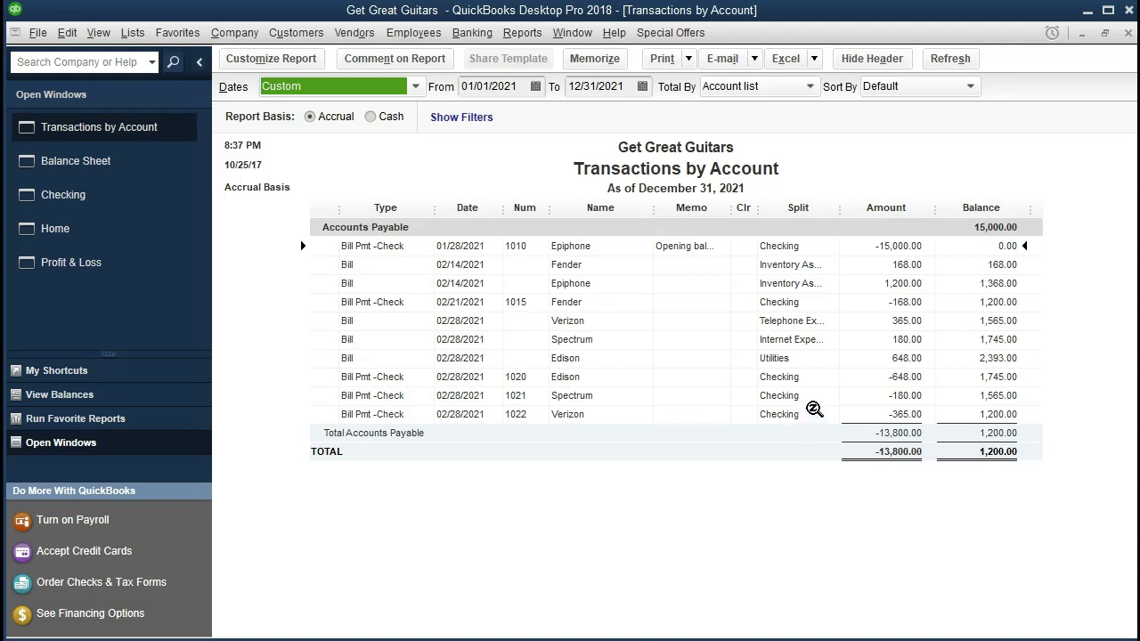
pyautogui.click(852, 378)
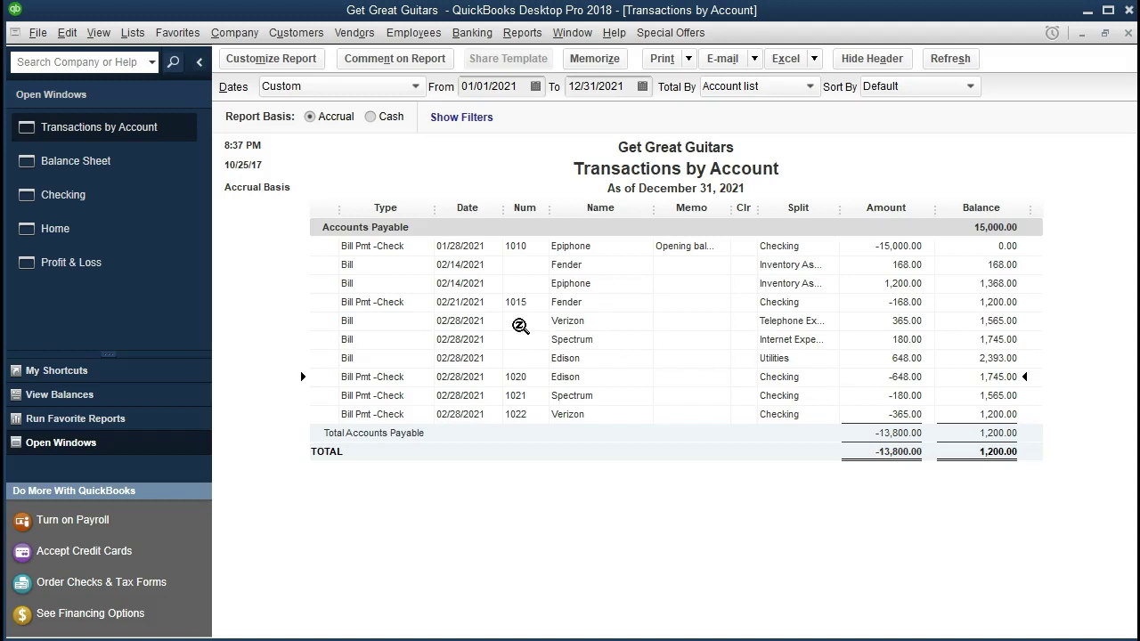
# Step: Compare the bill payments in the Checking register with the matching entries in the Accounts Payable transaction list
pyautogui.click(136, 204)
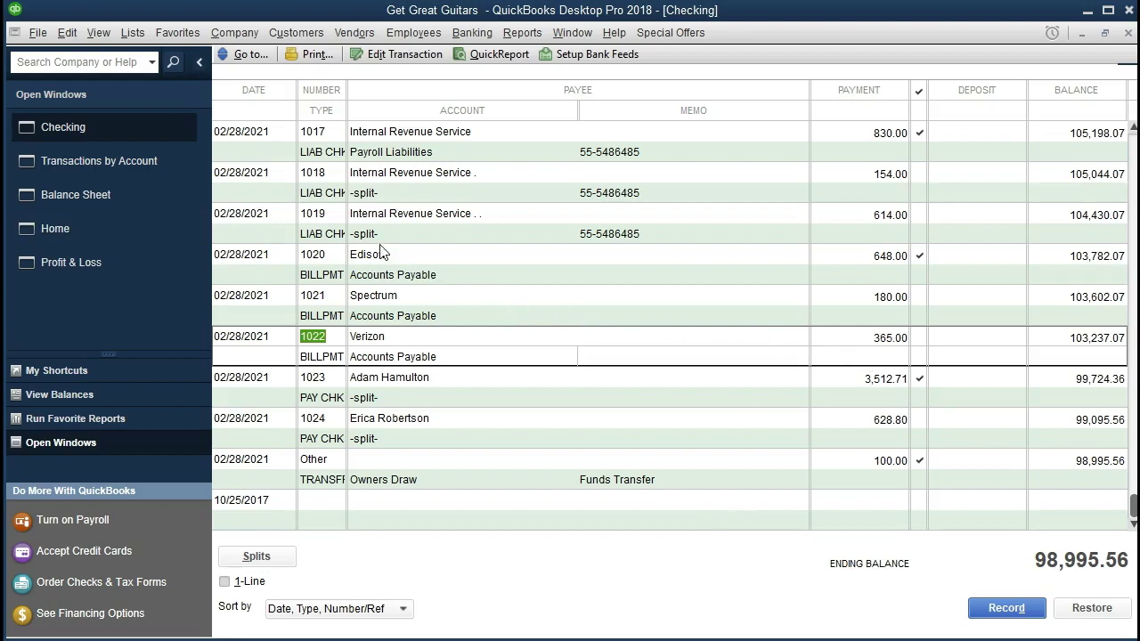
pyautogui.click(152, 175)
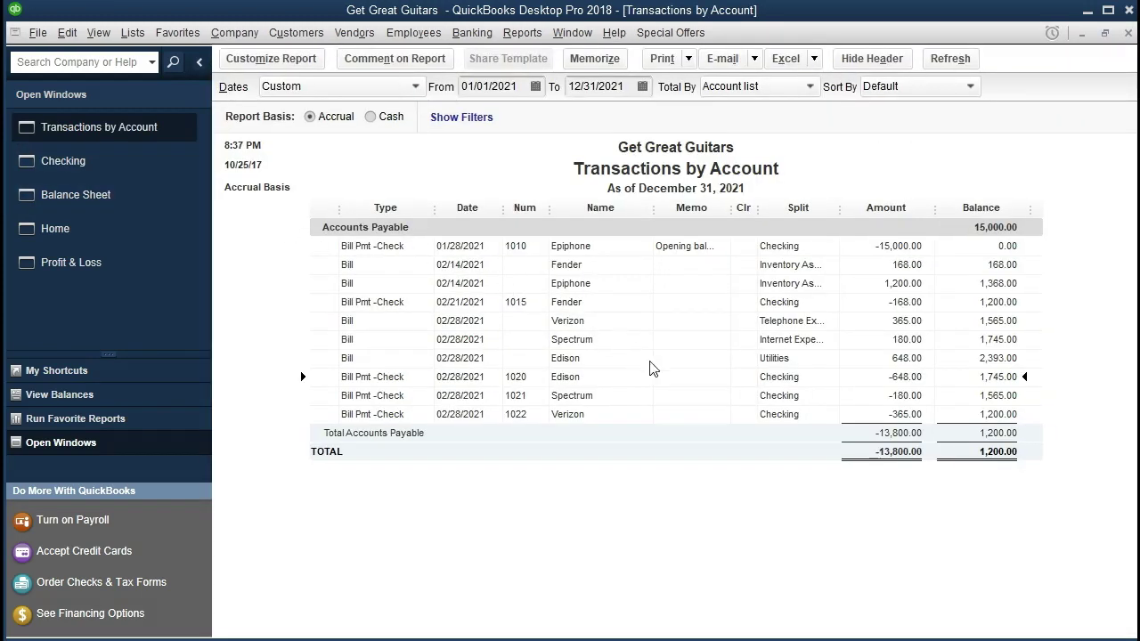
pyautogui.click(882, 416)
pyautogui.click(971, 397)
pyautogui.click(911, 415)
# Step: Close the Accounts Payable transaction list and the Checking register, and return to the home page
pyautogui.click(1128, 33)
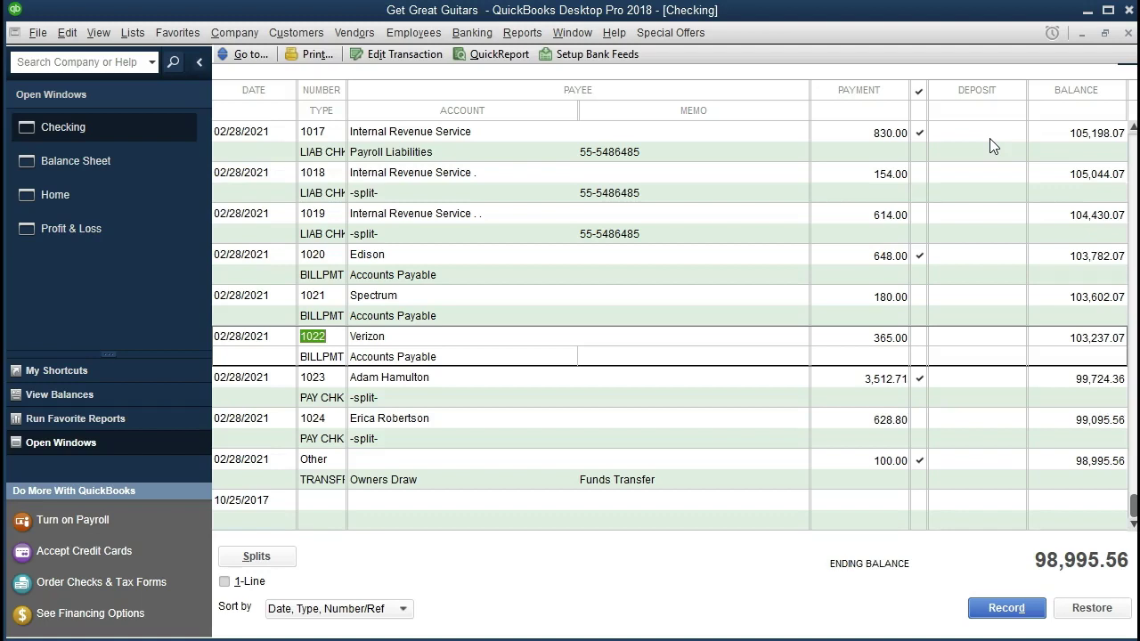
pyautogui.click(1129, 33)
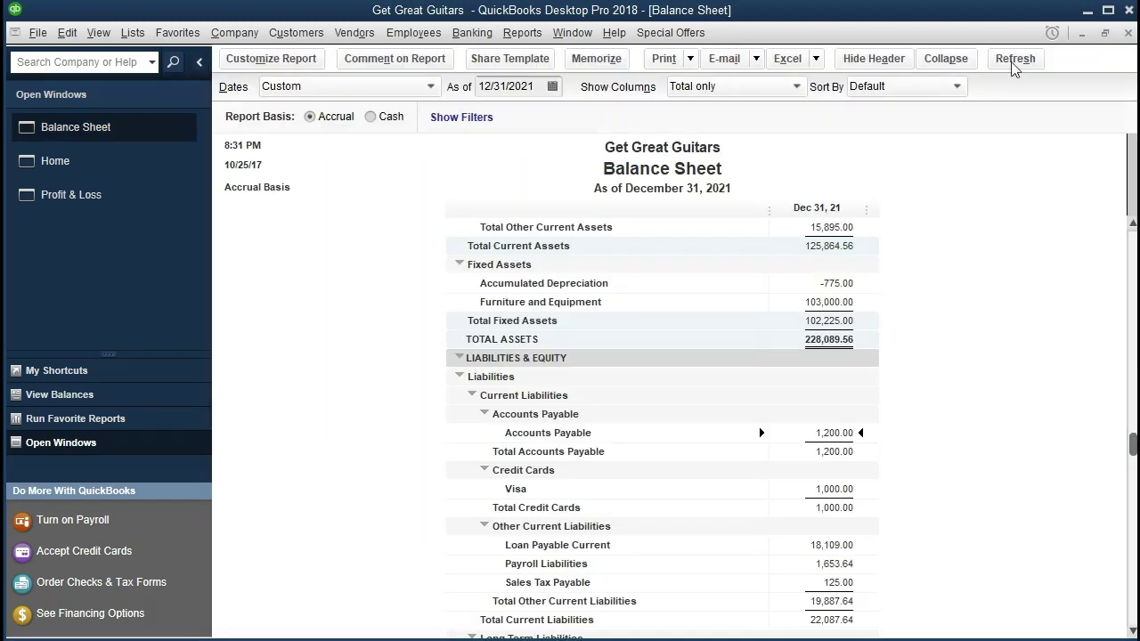
pyautogui.click(121, 171)
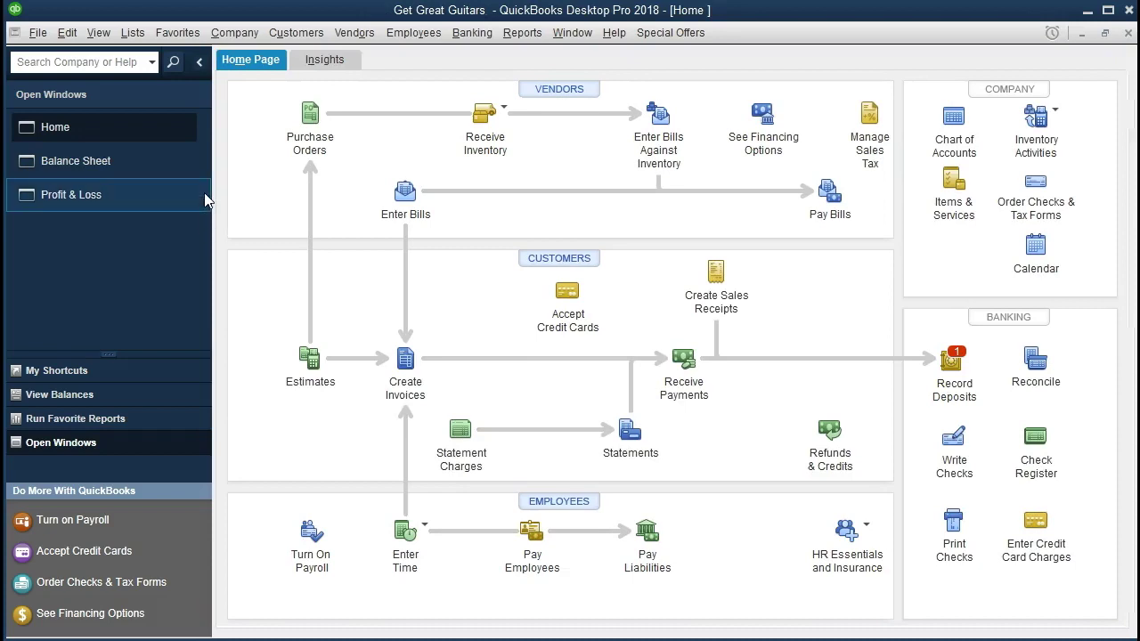
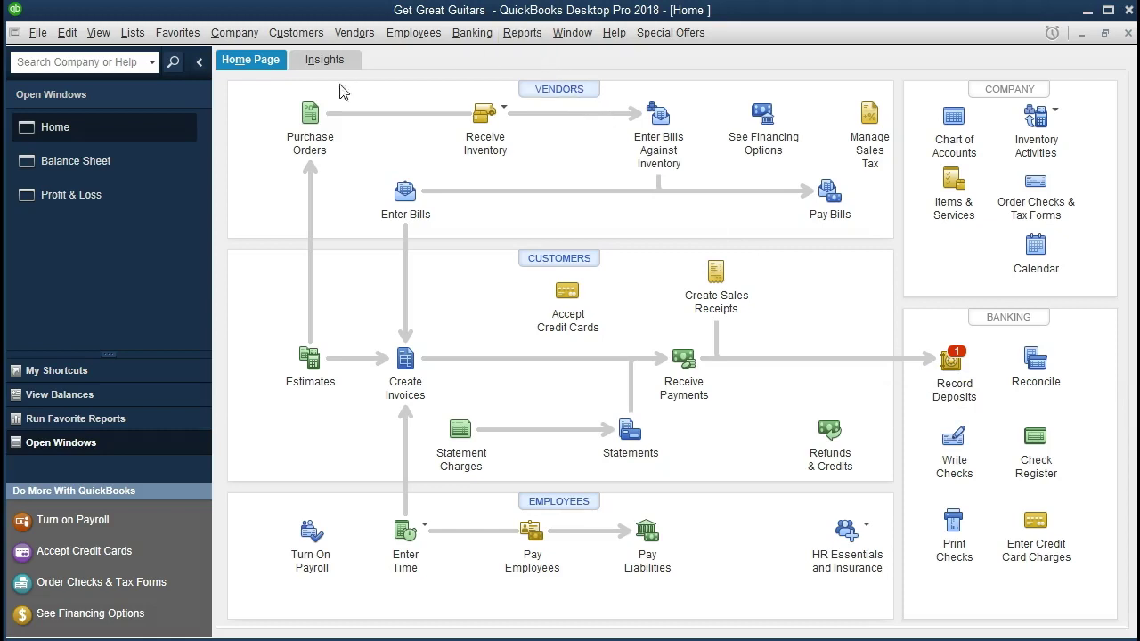
# Step: Drill down from the balance sheet's Checking balance to the 01/10/2021 owner investment transfer, view it, and close the transfer form
pyautogui.click(153, 160)
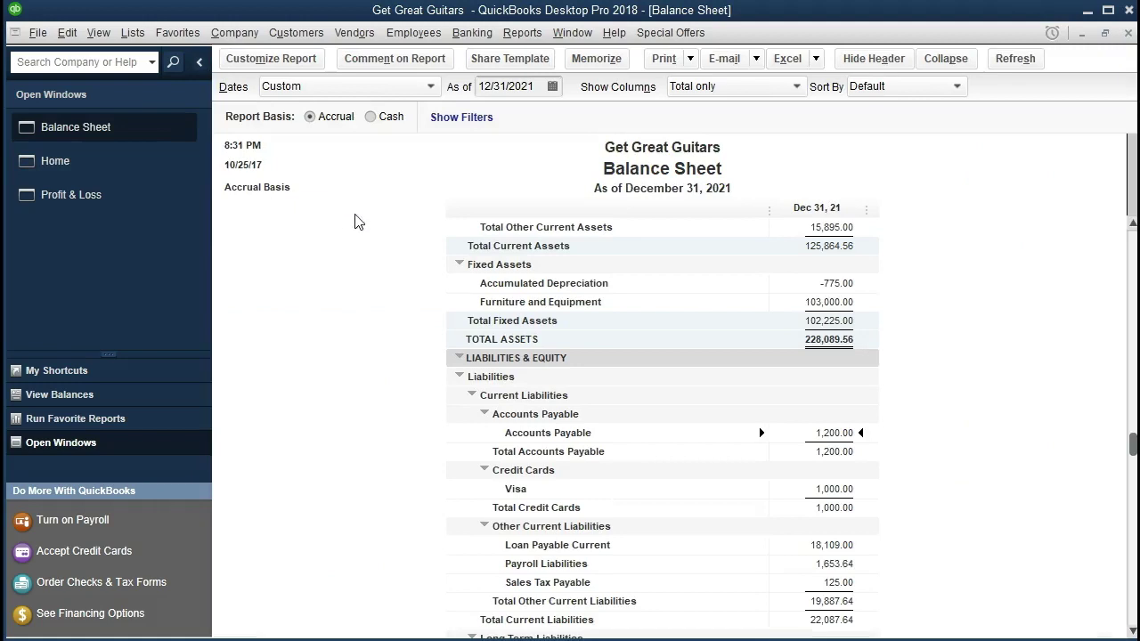
pyautogui.scroll(4, 613, 274)
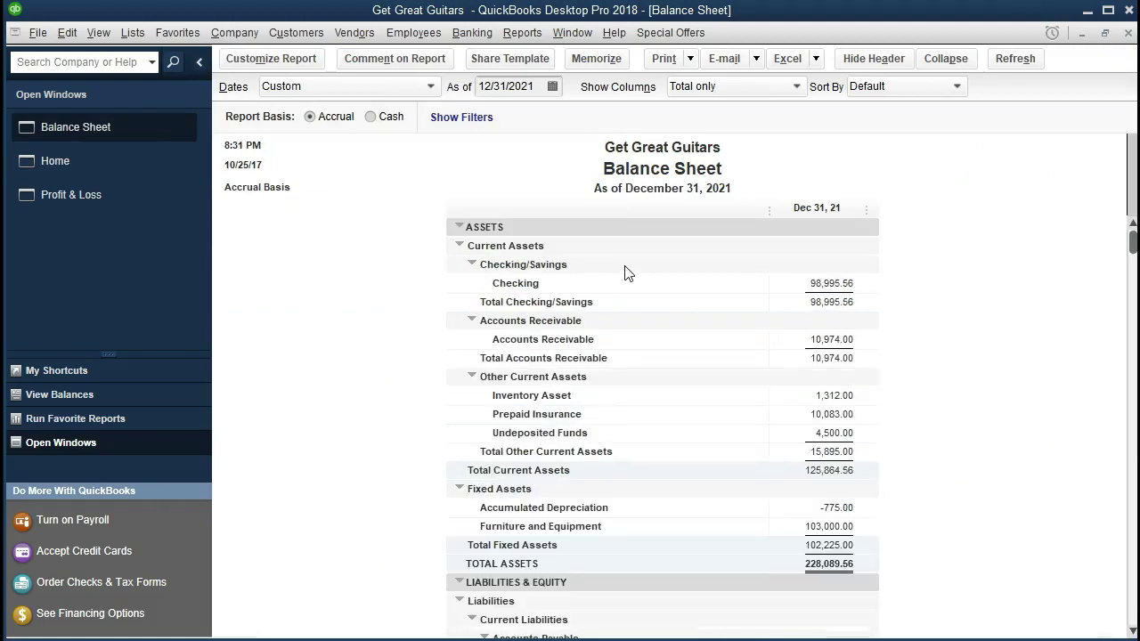
pyautogui.doubleClick(794, 283)
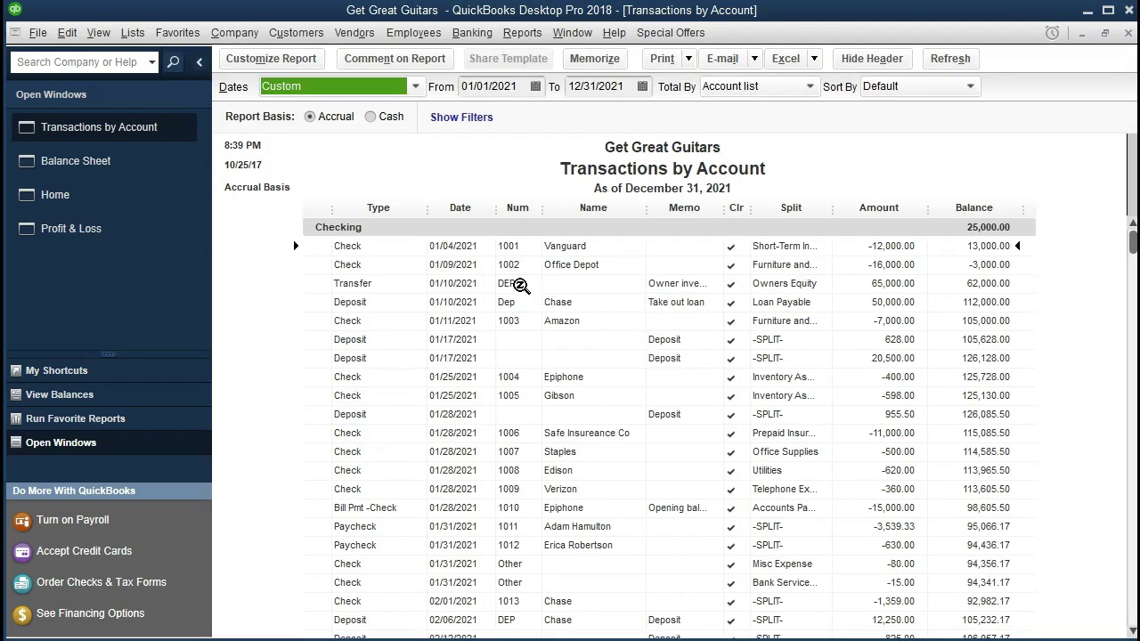
pyautogui.click(858, 283)
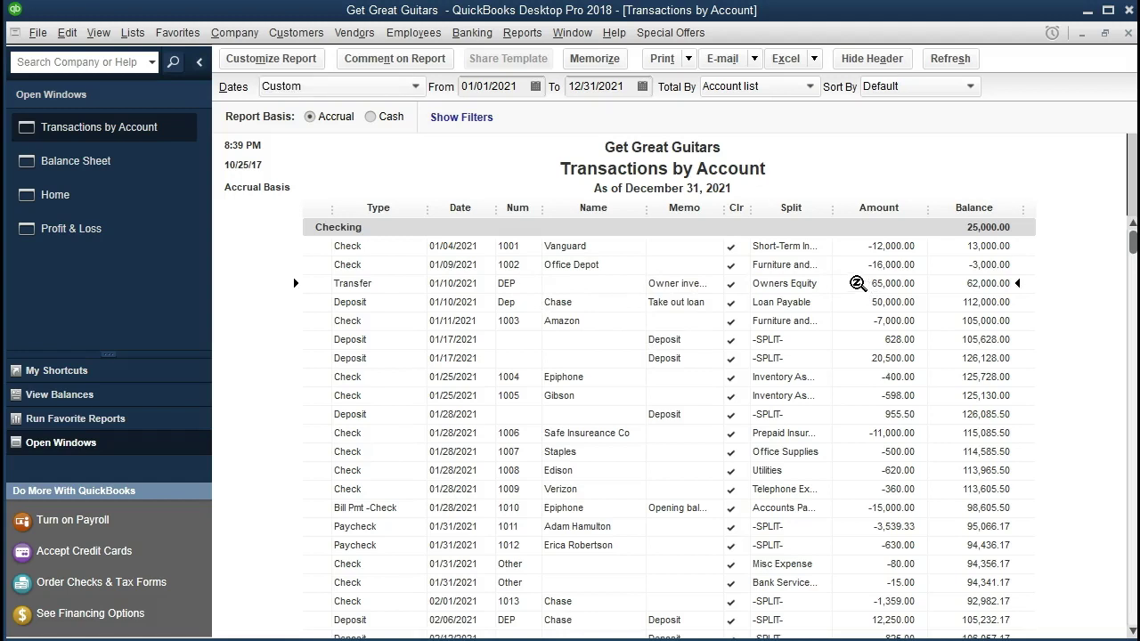
pyautogui.click(858, 264)
pyautogui.click(858, 283)
pyautogui.doubleClick(858, 284)
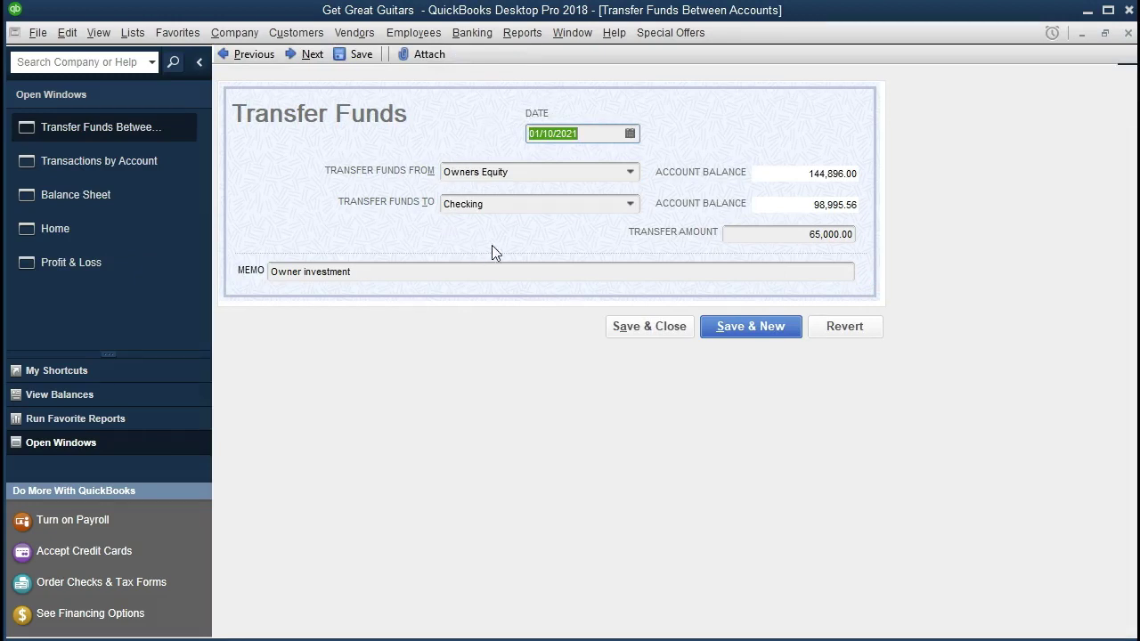
pyautogui.click(1129, 33)
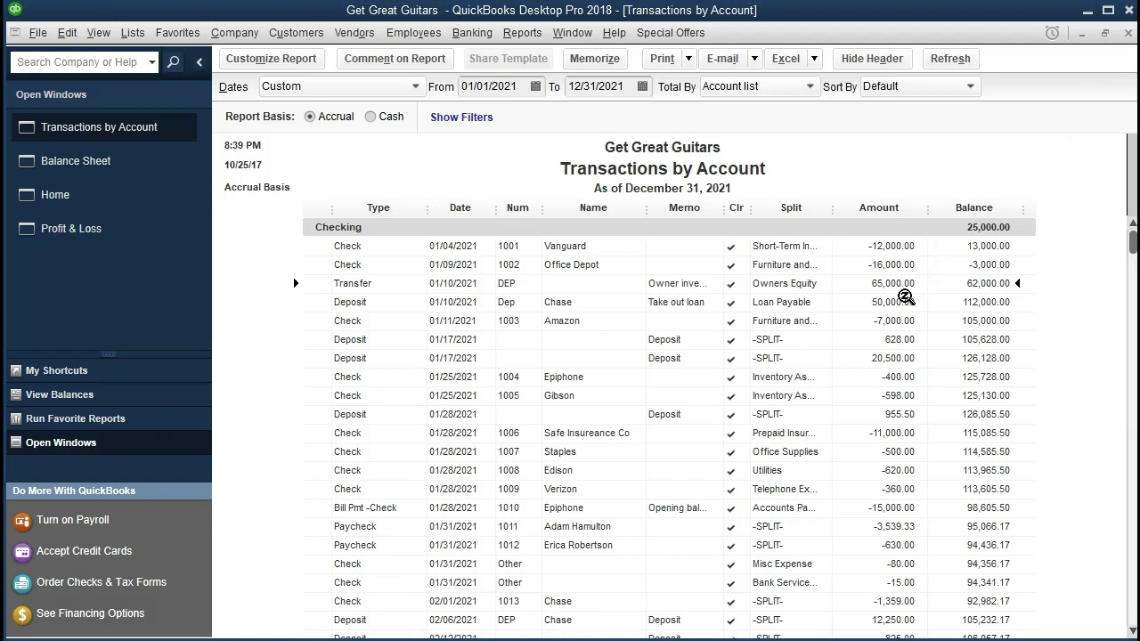
# Step: View the 01/17/2021 deposit of 628.00 and Amazon check 1003, close both forms and the transaction list, and return to the home page
pyautogui.doubleClick(862, 340)
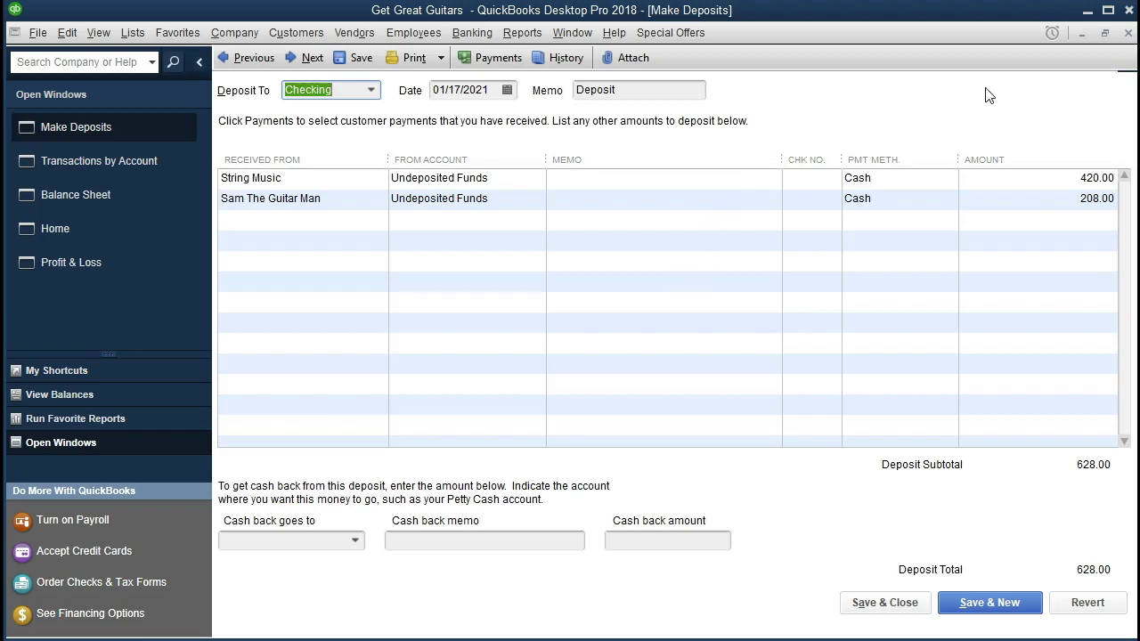
pyautogui.click(1128, 33)
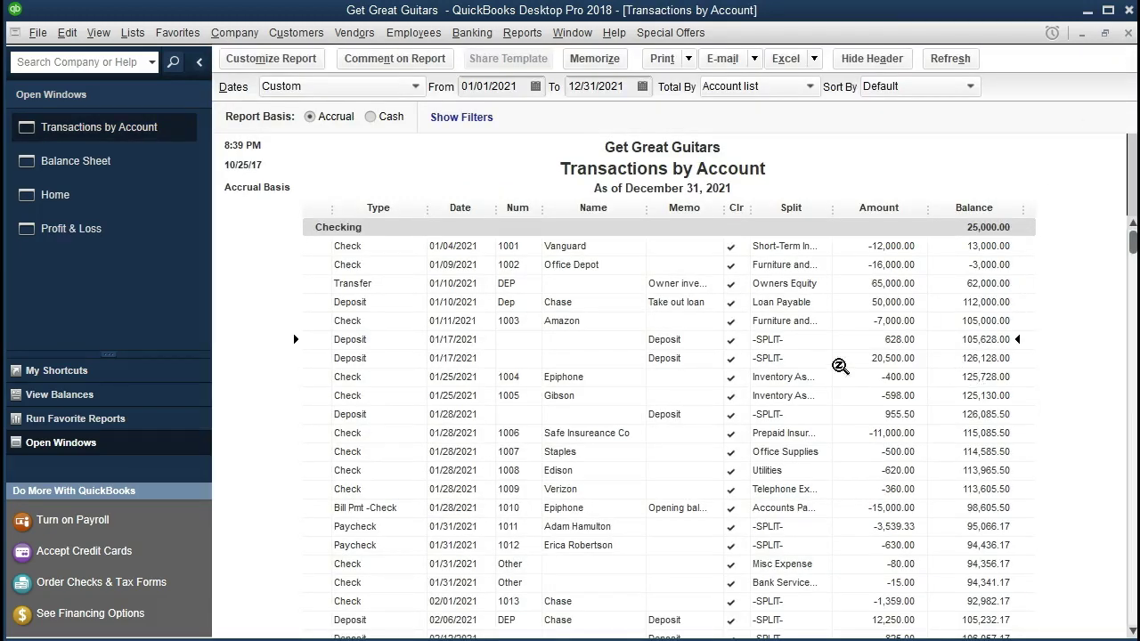
pyautogui.click(567, 321)
pyautogui.doubleClick(859, 323)
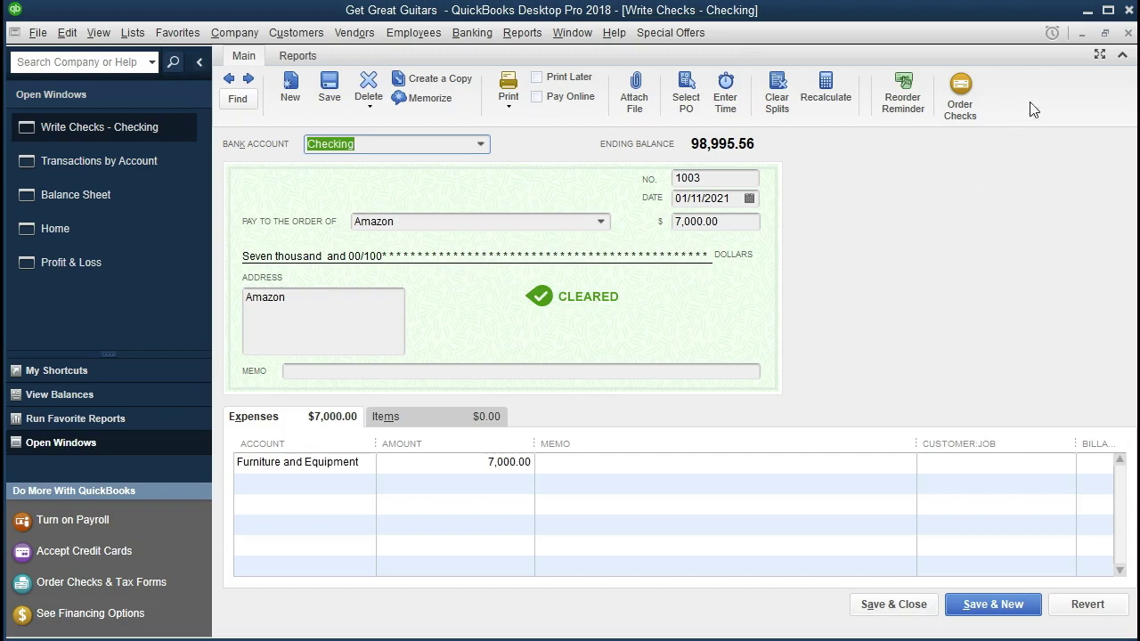
pyautogui.click(1127, 34)
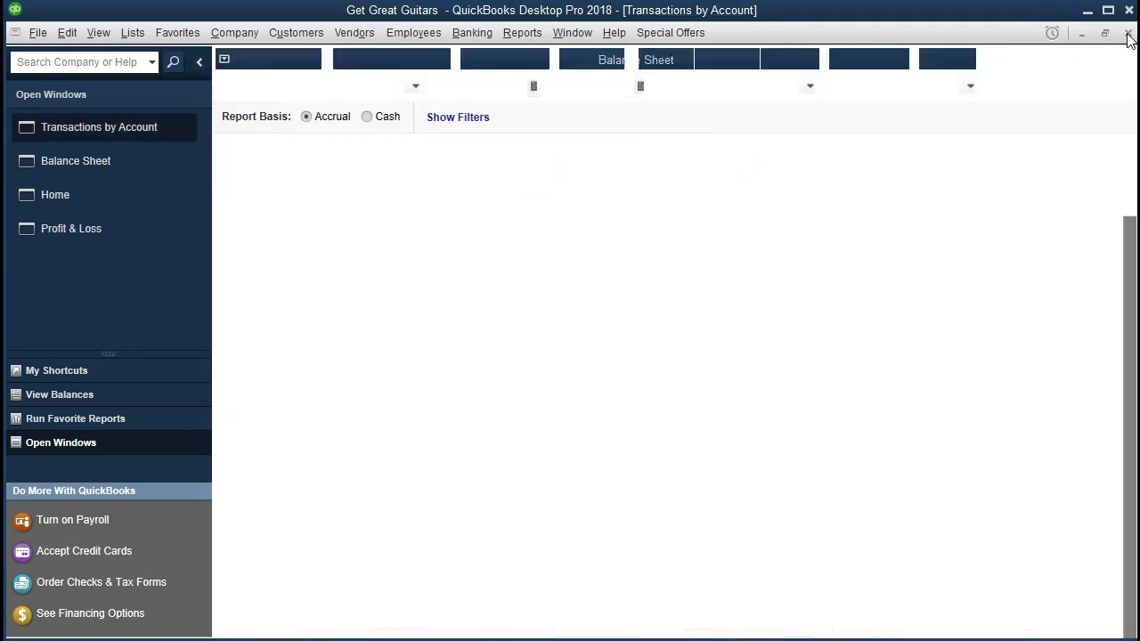
pyautogui.click(1128, 34)
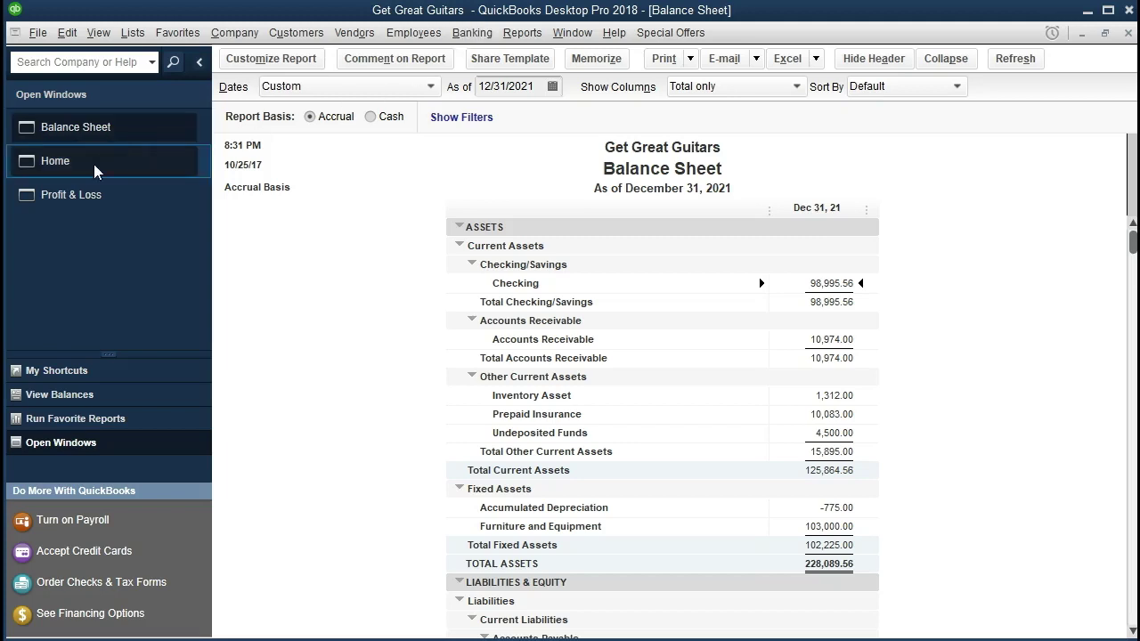
pyautogui.click(55, 160)
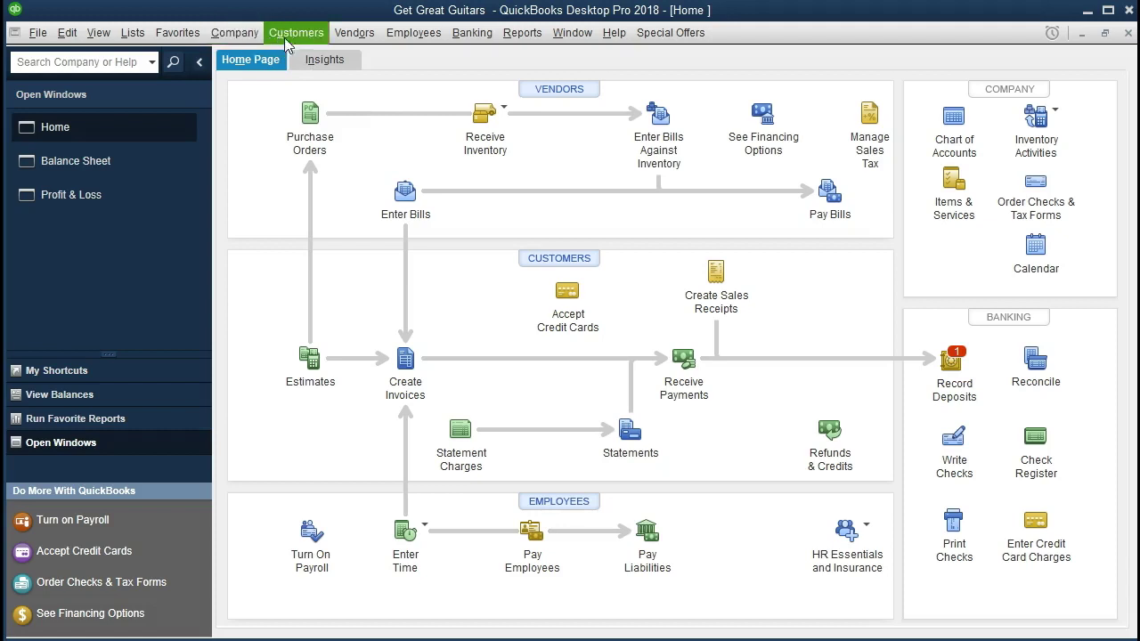
# Step: Open the Furniture and Equipment register, select the 02/28/2021 Office Depot entry posted against Loan Payable, and close the register
pyautogui.click(472, 32)
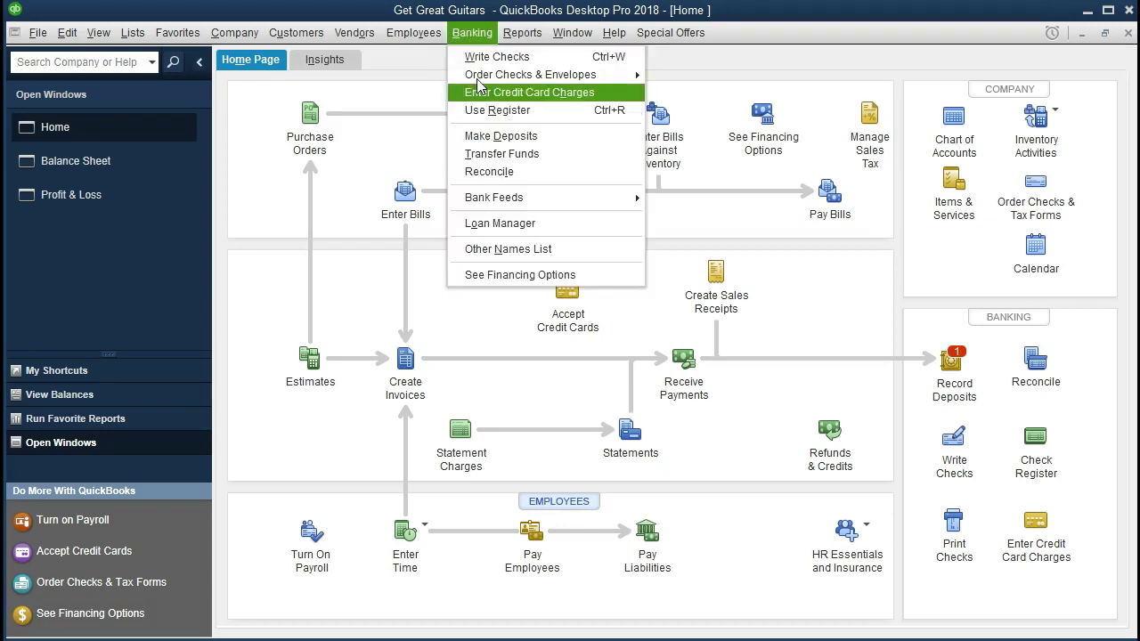
pyautogui.click(548, 121)
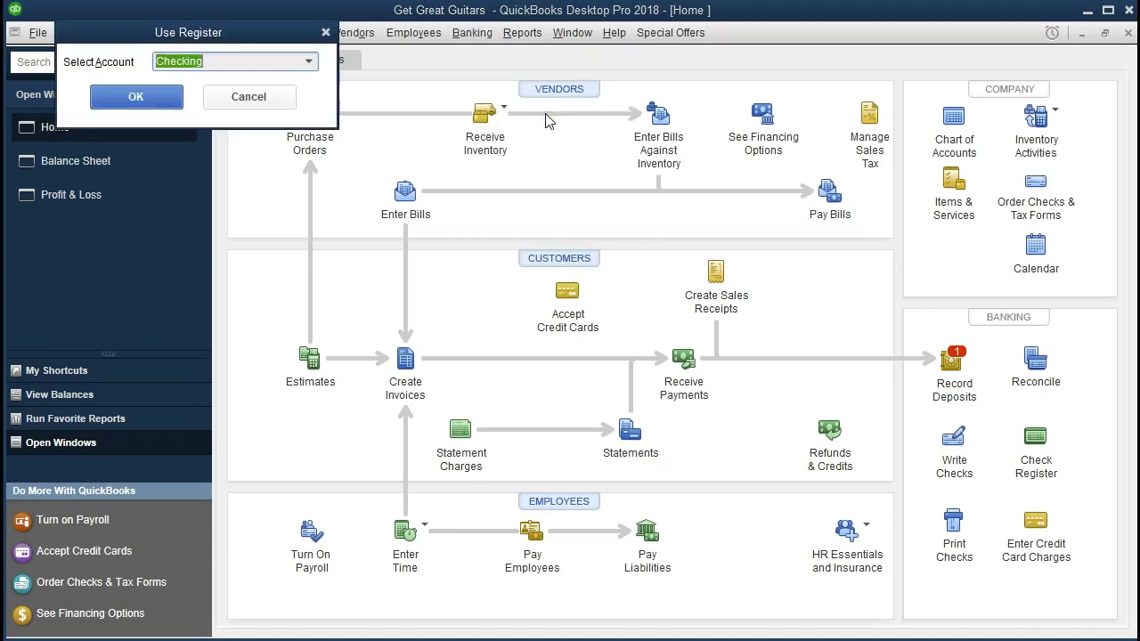
pyautogui.click(308, 63)
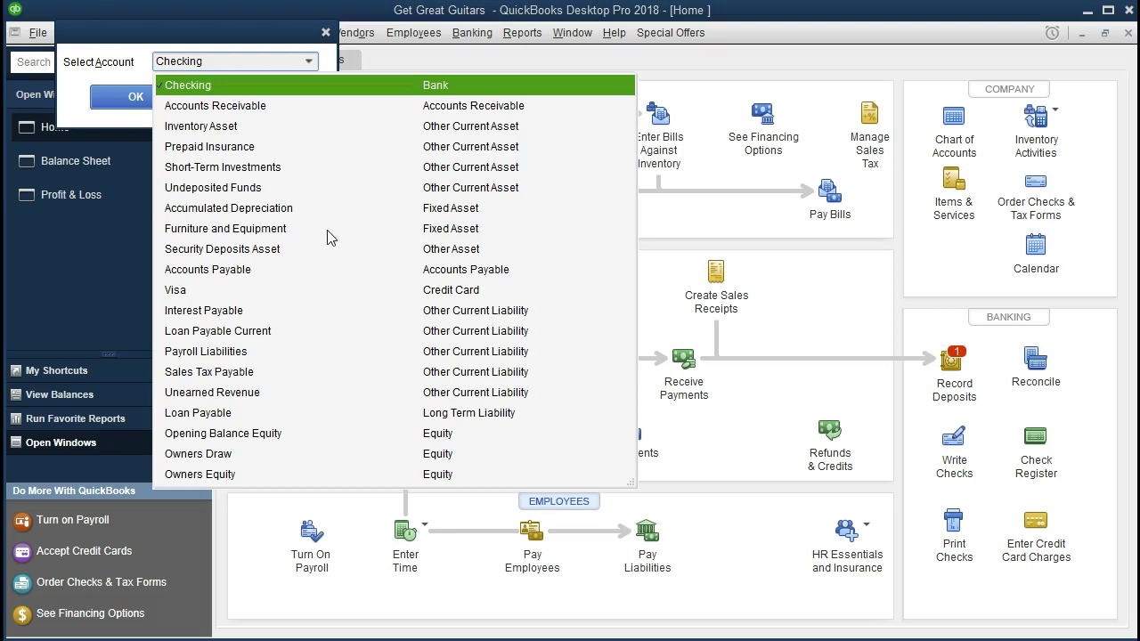
pyautogui.click(256, 230)
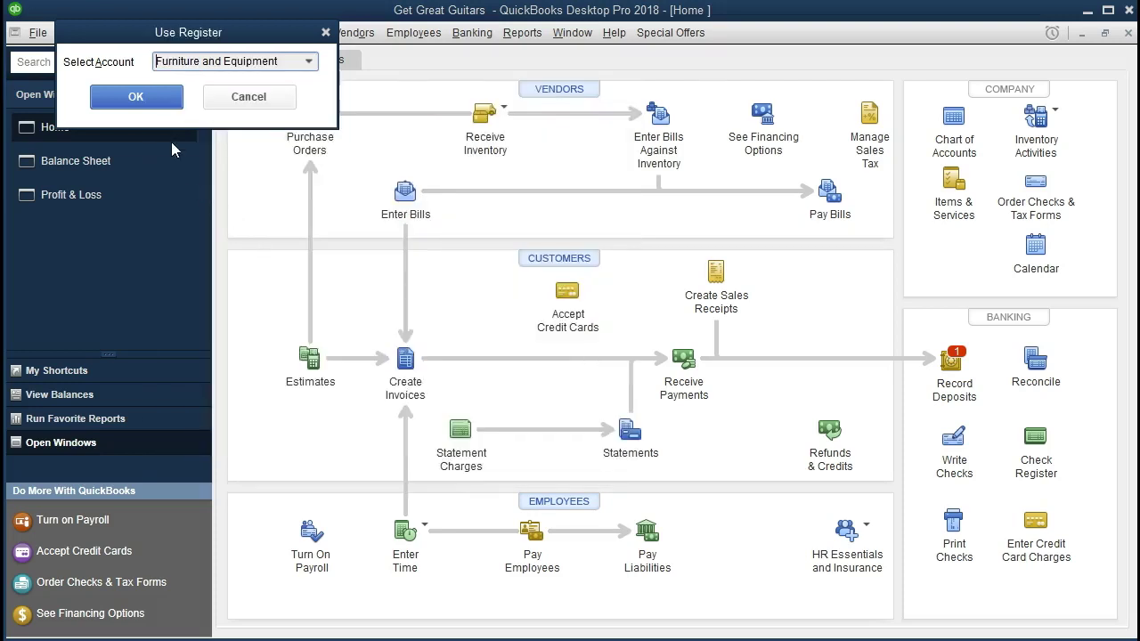
pyautogui.click(155, 100)
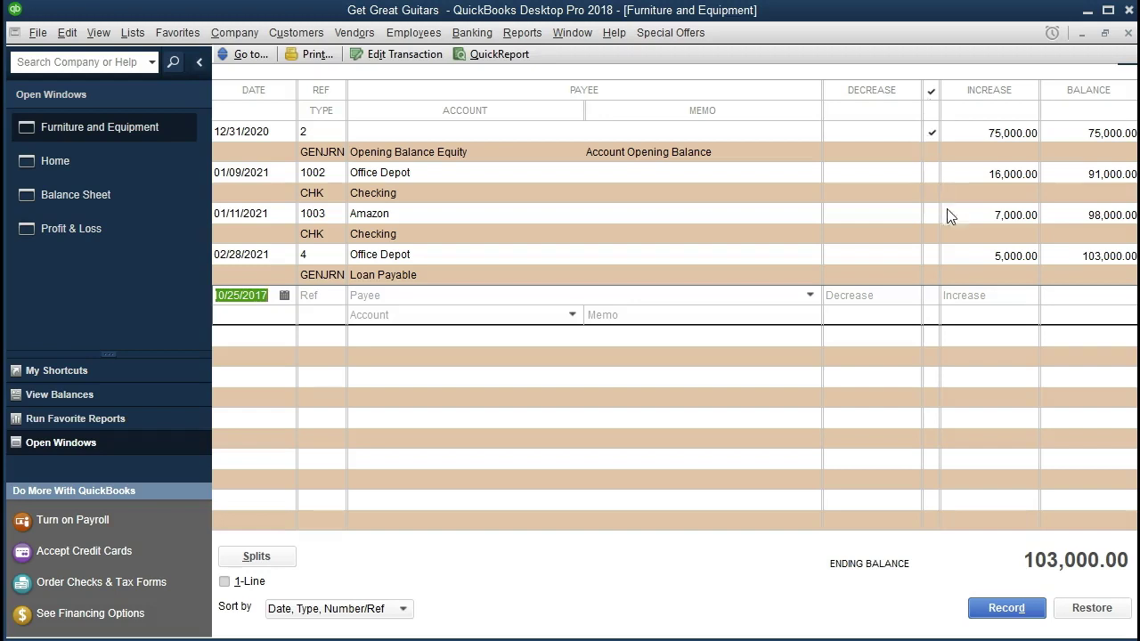
pyautogui.click(977, 256)
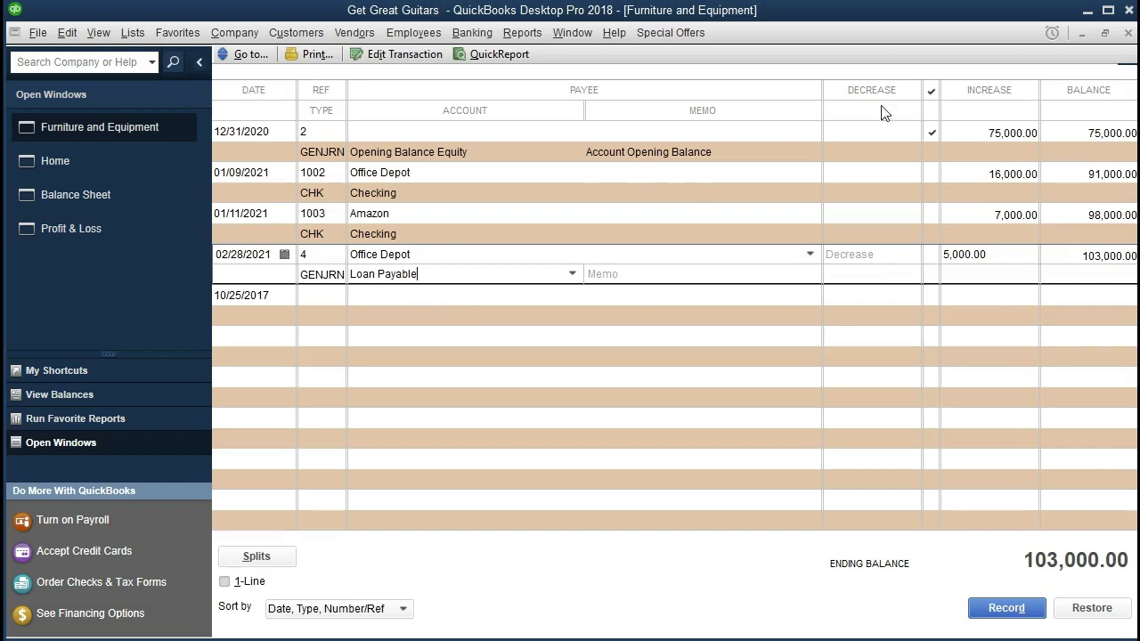
pyautogui.click(1129, 33)
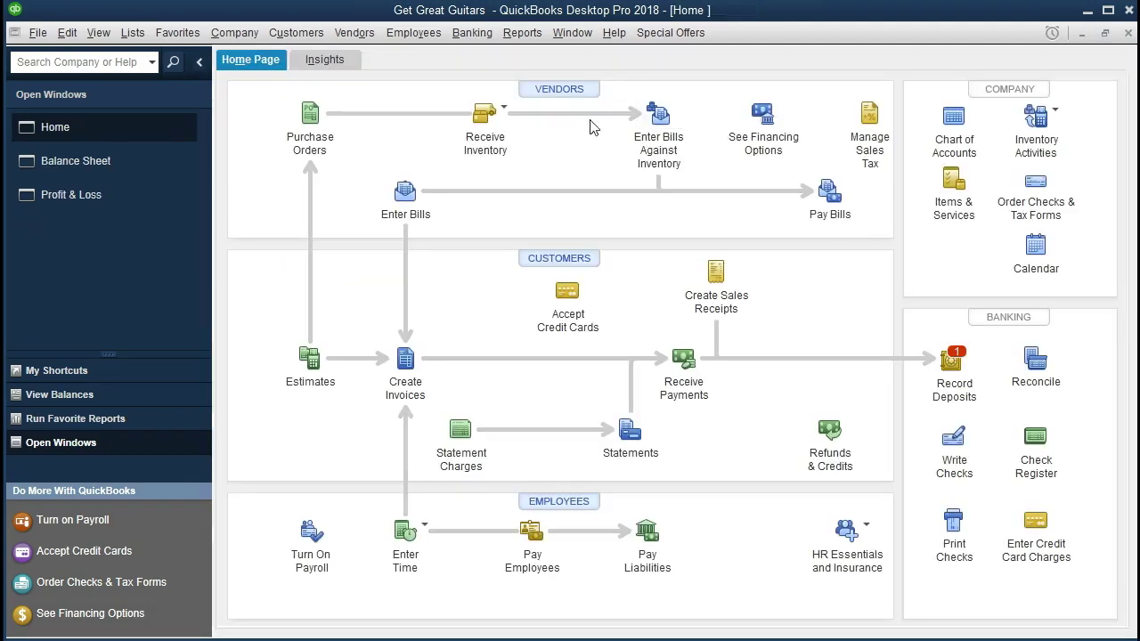
# Step: Drill down from the balance sheet's Furniture and Equipment balance to the 02/28/2021 Office Depot general journal transaction
pyautogui.click(127, 159)
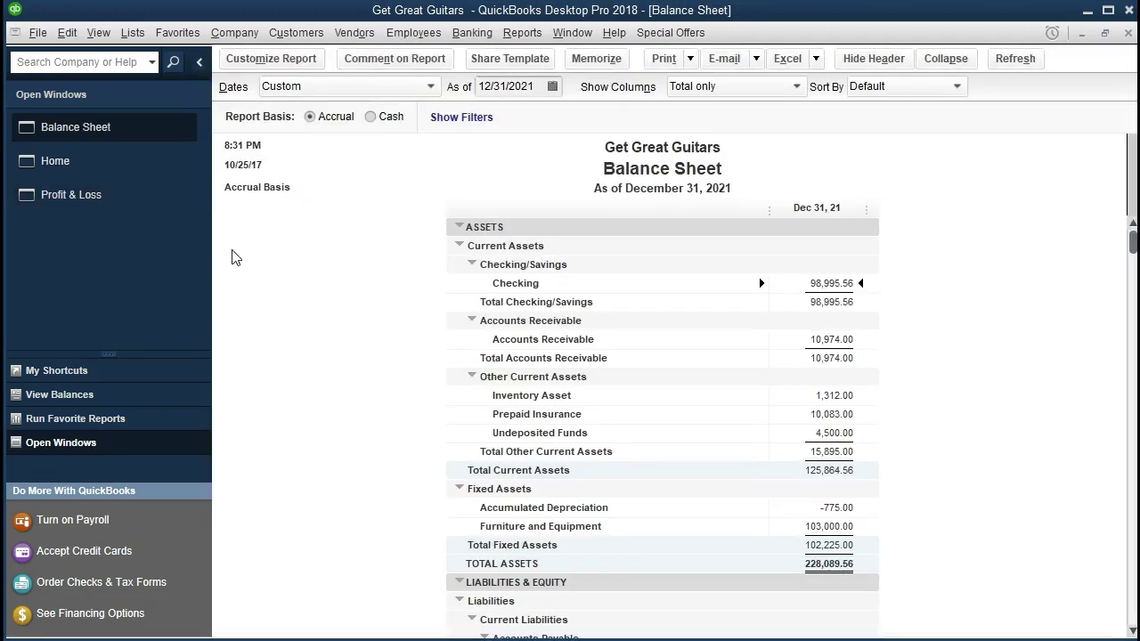
pyautogui.scroll(-1, 439, 381)
pyautogui.scroll(-4, 439, 382)
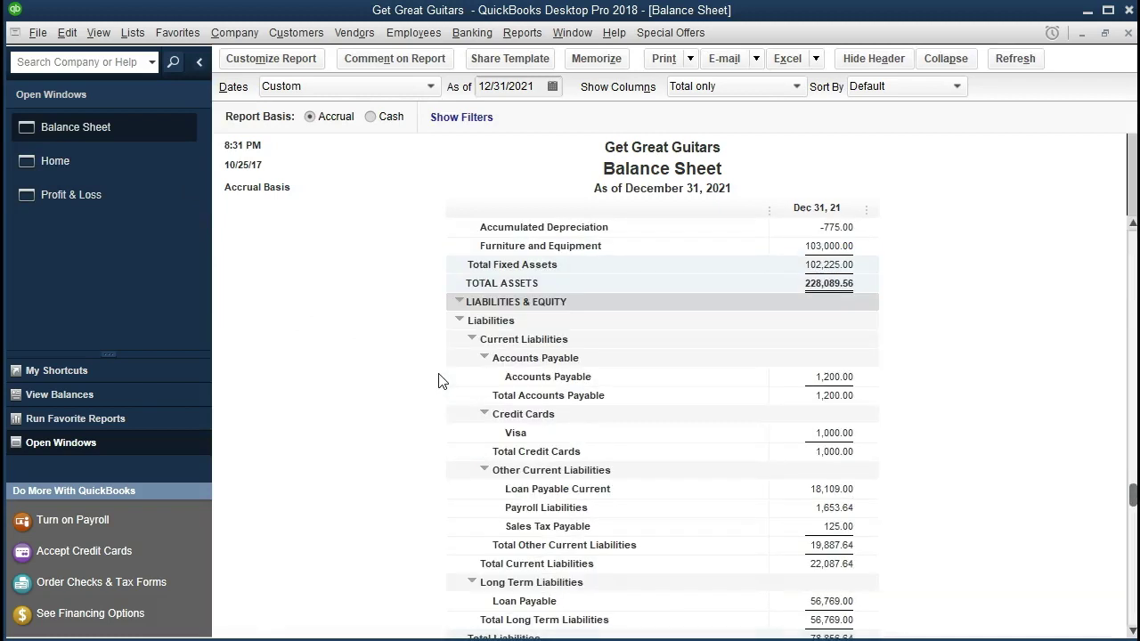
pyautogui.scroll(4, 439, 381)
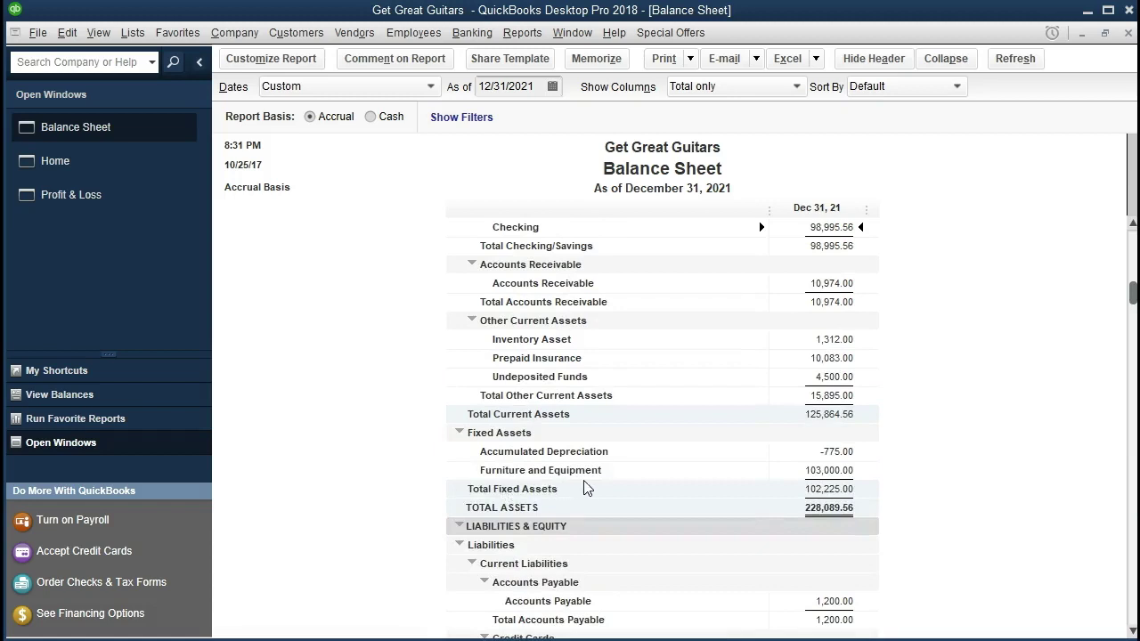
pyautogui.doubleClick(796, 470)
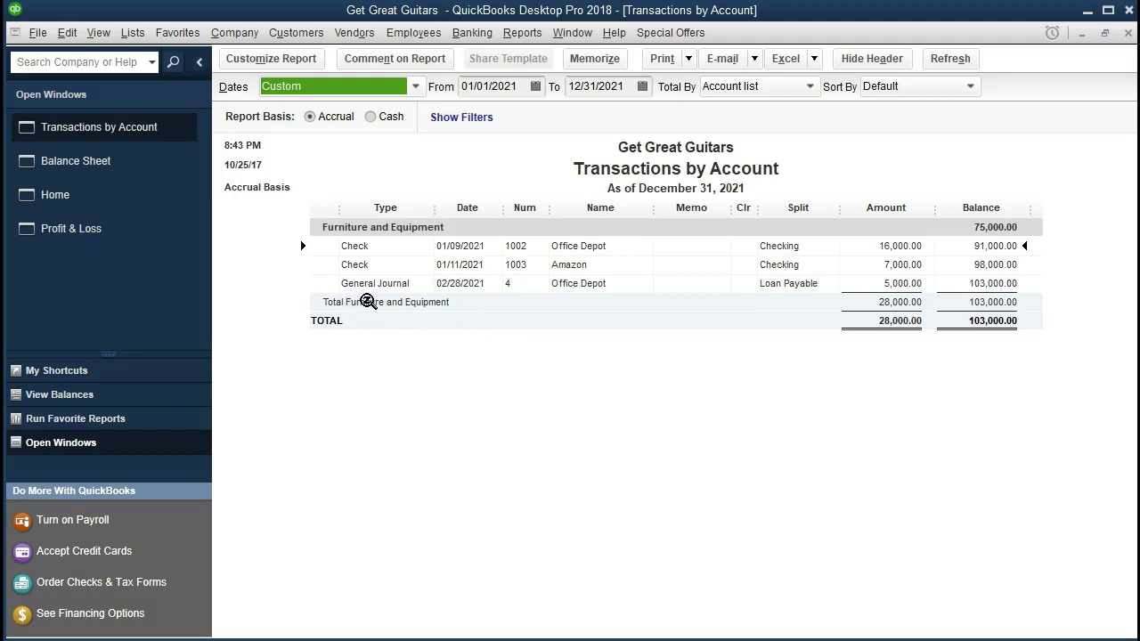
pyautogui.click(865, 284)
pyautogui.doubleClick(865, 283)
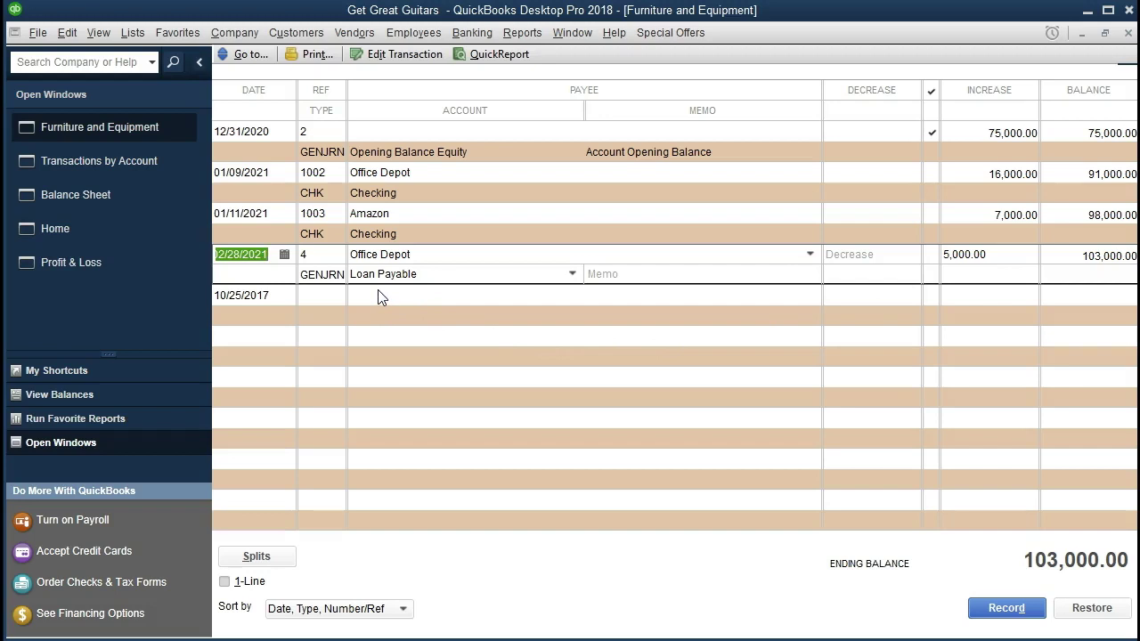
# Step: Open the Loan Payable register, select the matching 02/28/2021 Office Depot entry for Furniture and Equipment, and return to the home page
pyautogui.click(484, 39)
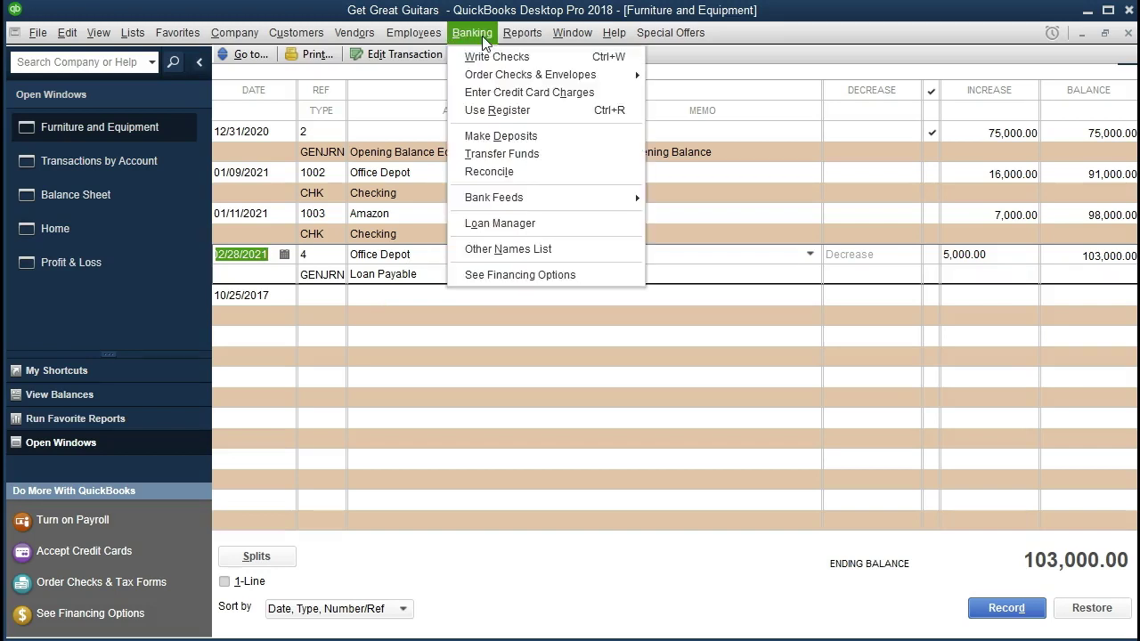
pyautogui.click(496, 112)
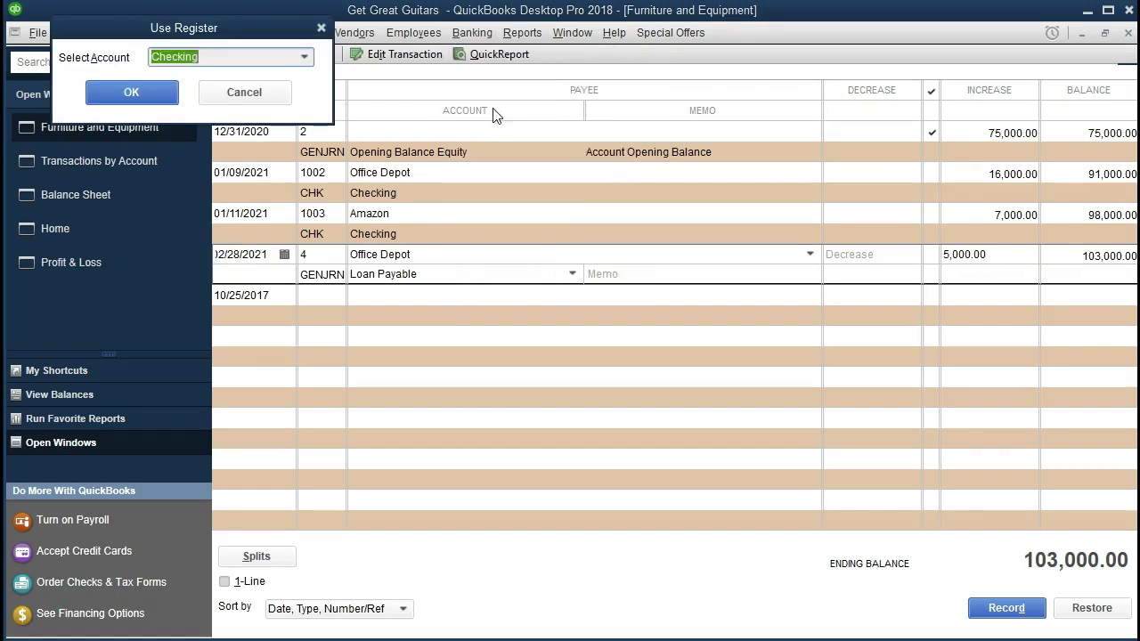
pyautogui.click(305, 59)
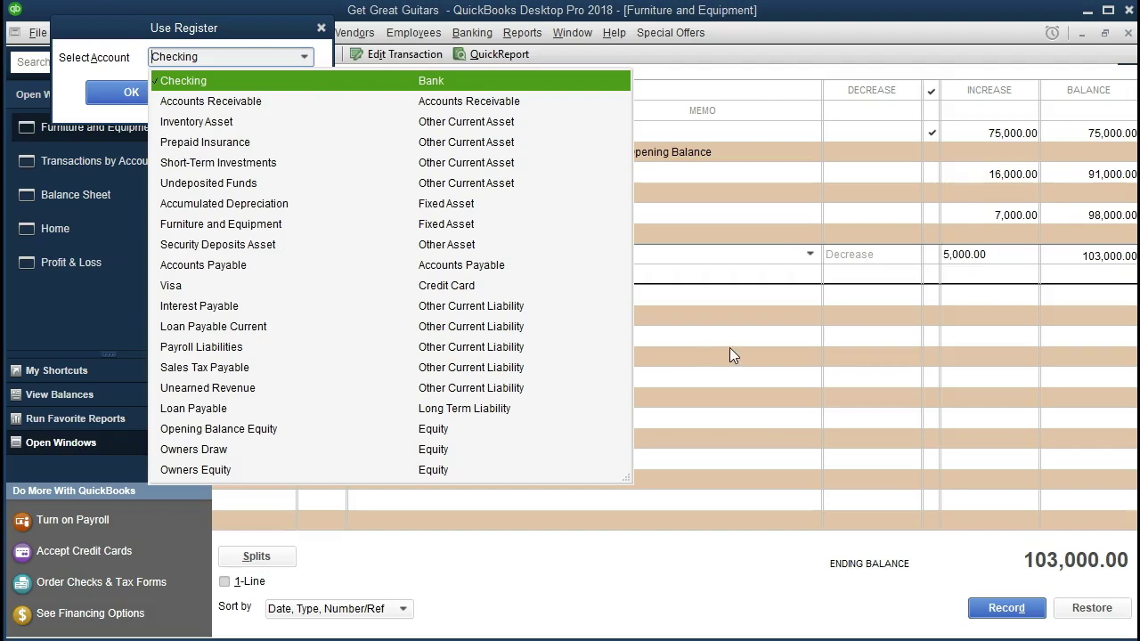
pyautogui.click(218, 411)
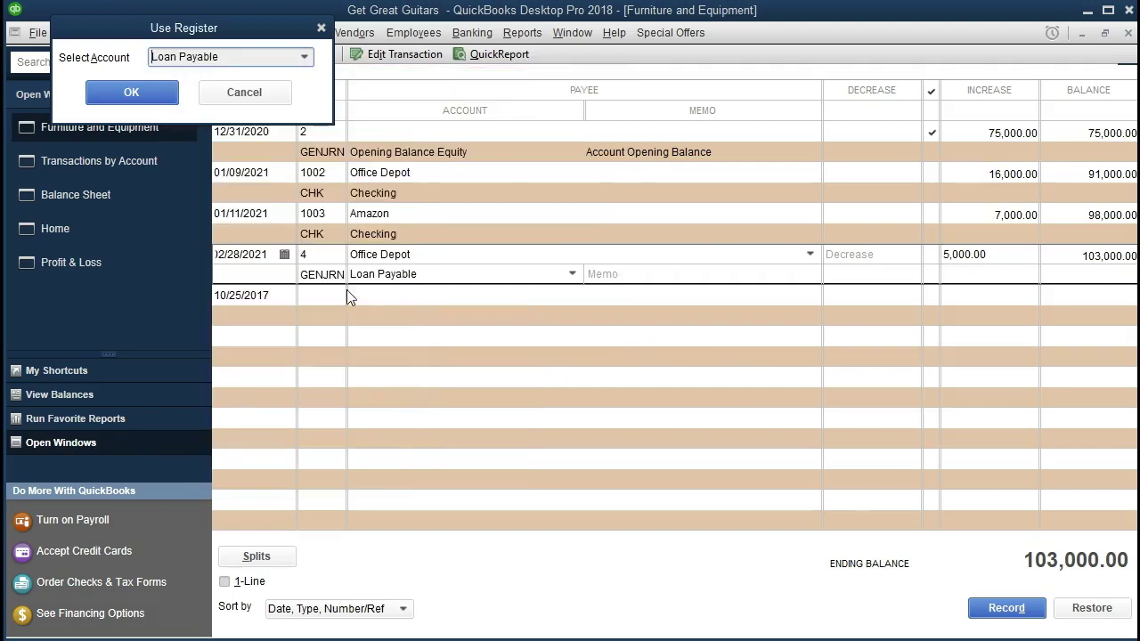
pyautogui.click(165, 101)
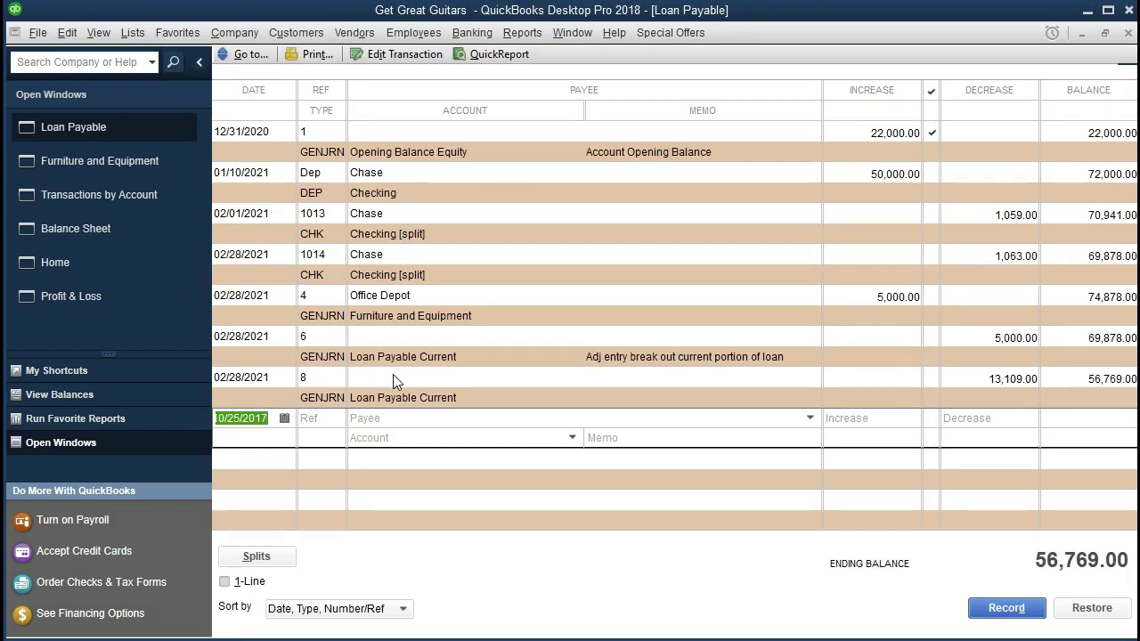
pyautogui.click(431, 316)
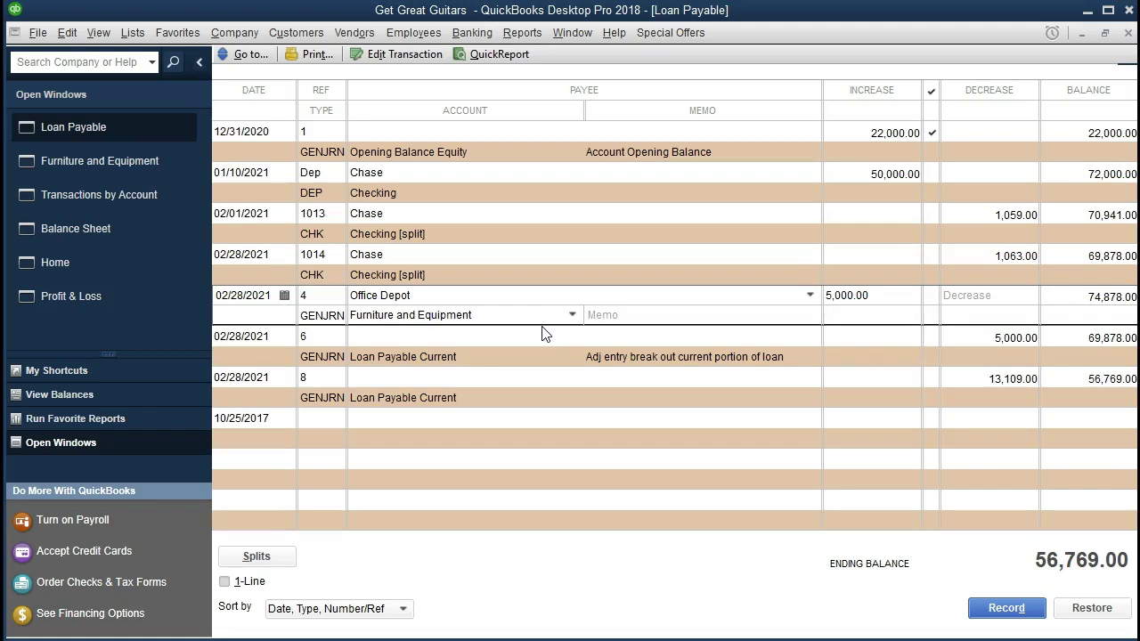
pyautogui.click(114, 271)
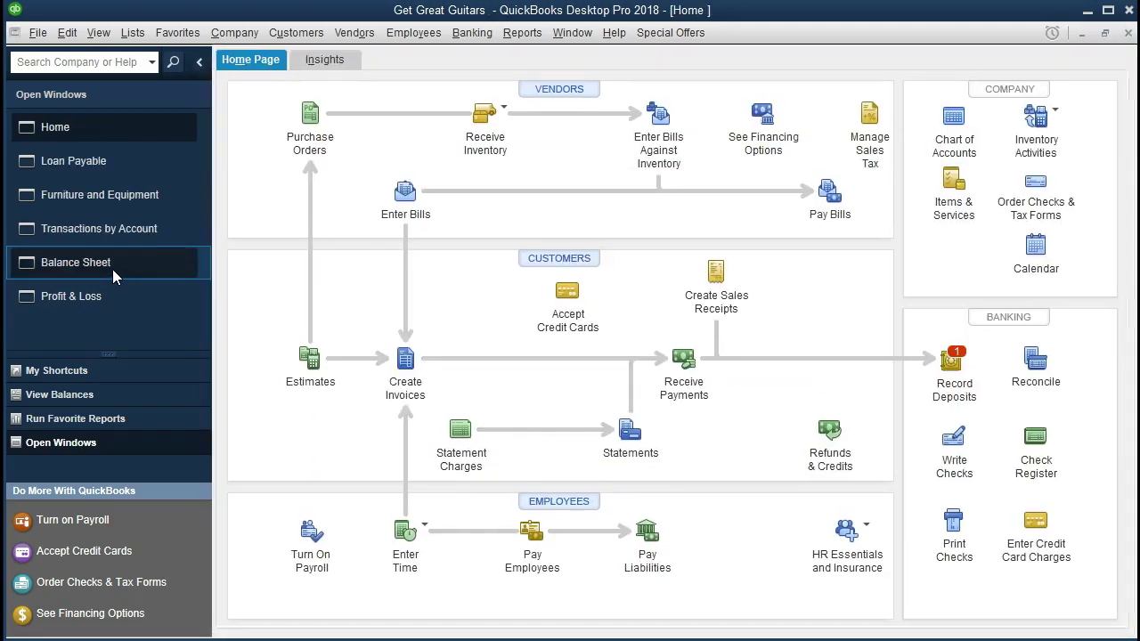